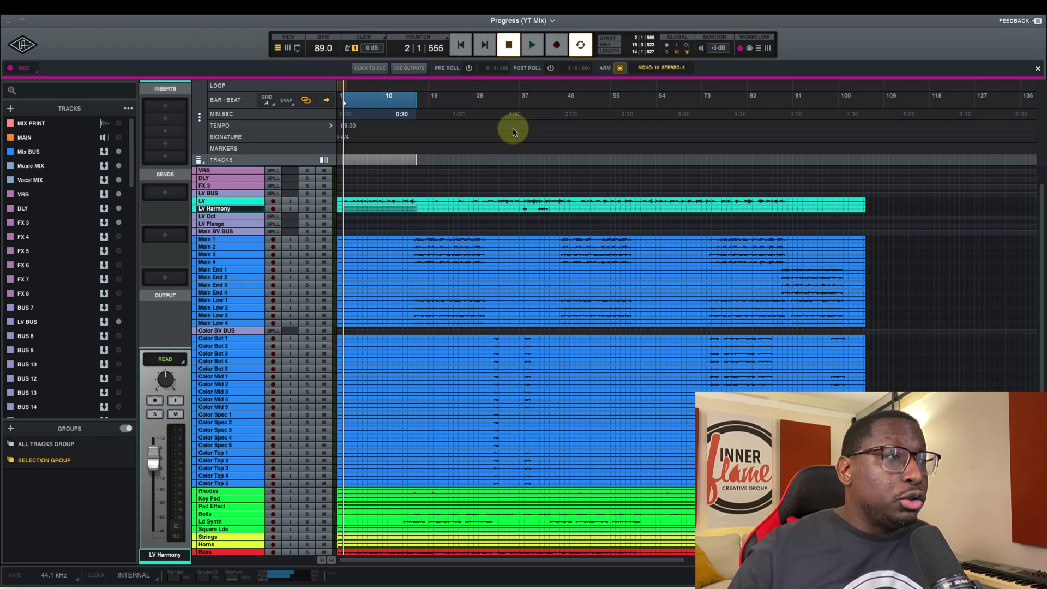
- Open the mixdown export settings for the Progress (YT Mix) session
left_click(513, 132)
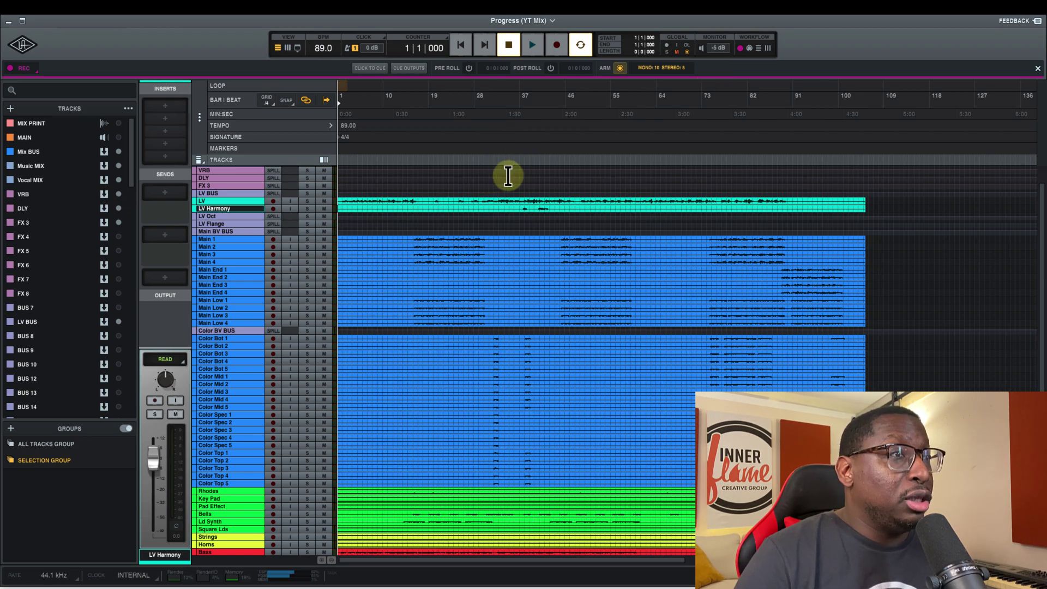
left_click(72, 12)
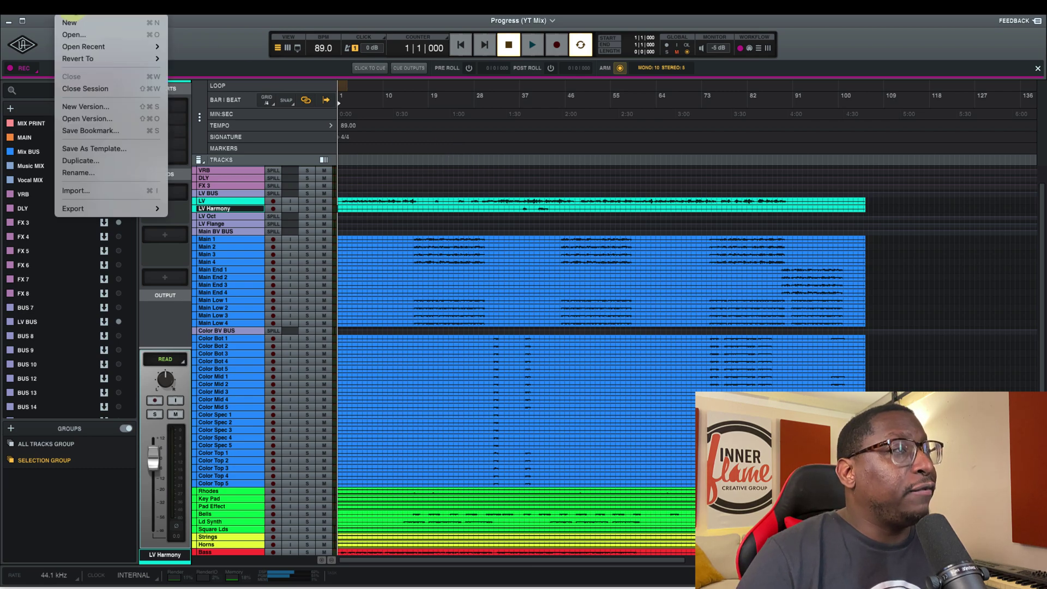
left_click(102, 204)
mouse_move(100, 204)
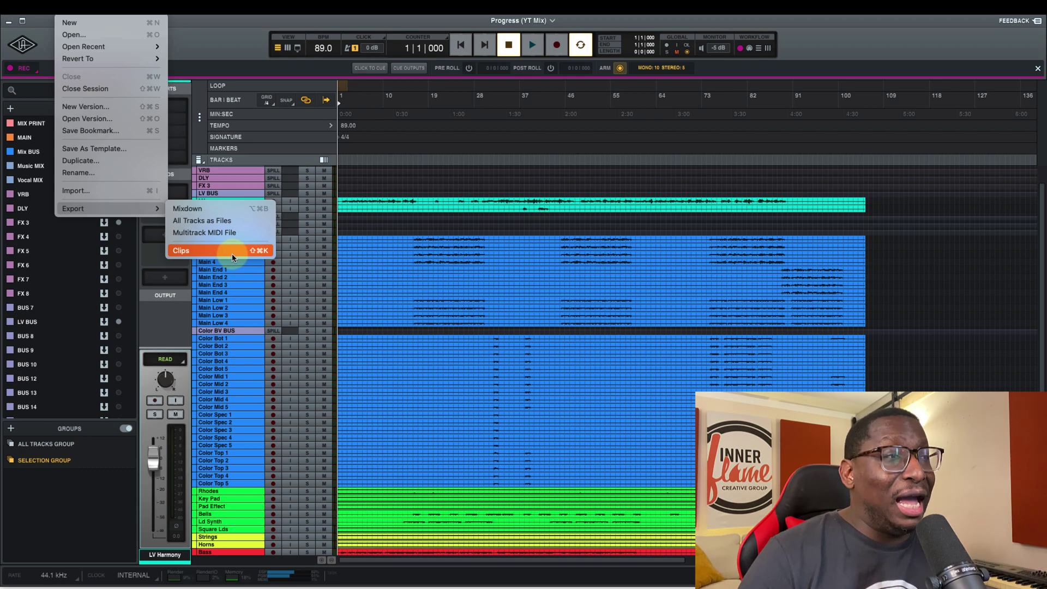
left_click(218, 209)
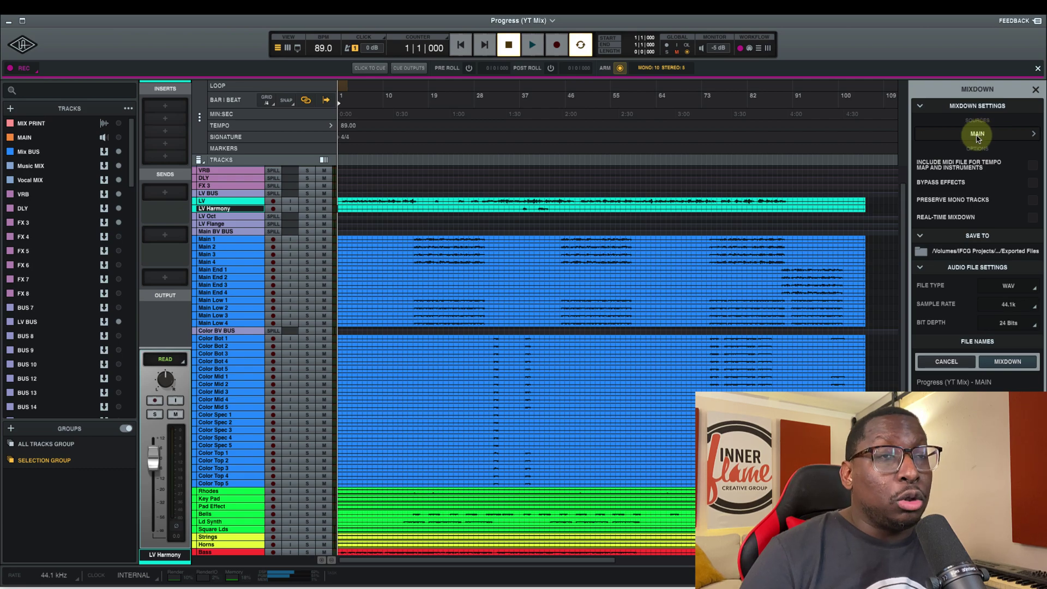
- Set Mix BUS as the mixdown source instead of MAIN
left_click(980, 135)
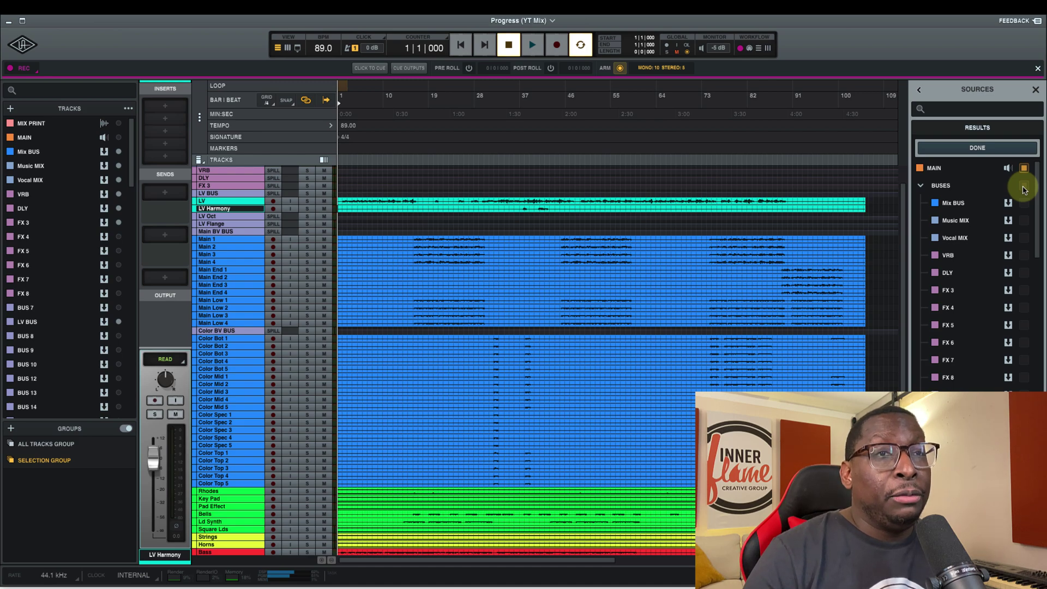
left_click(1025, 203)
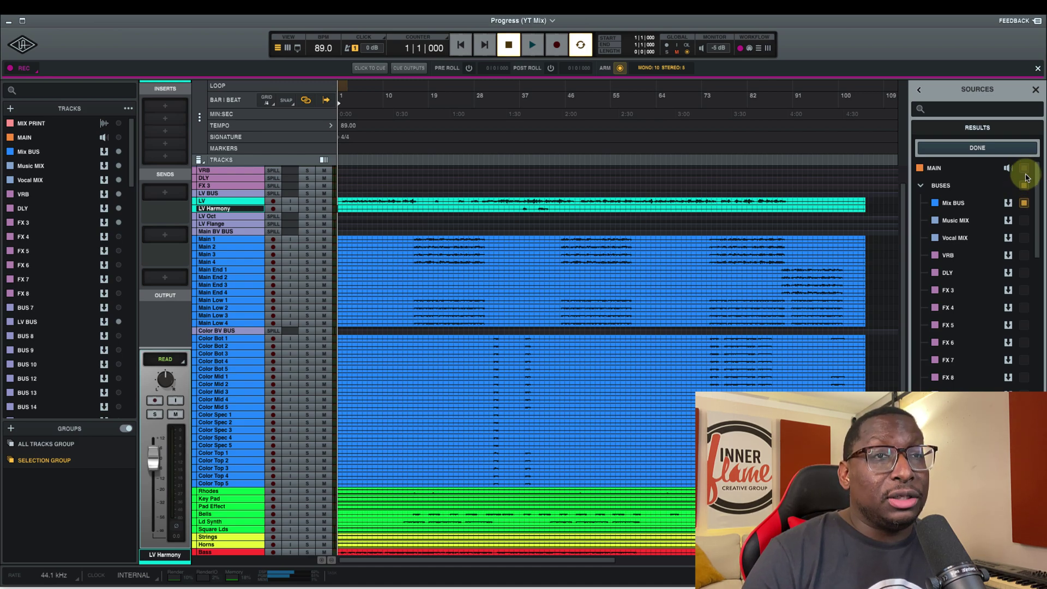
left_click(987, 149)
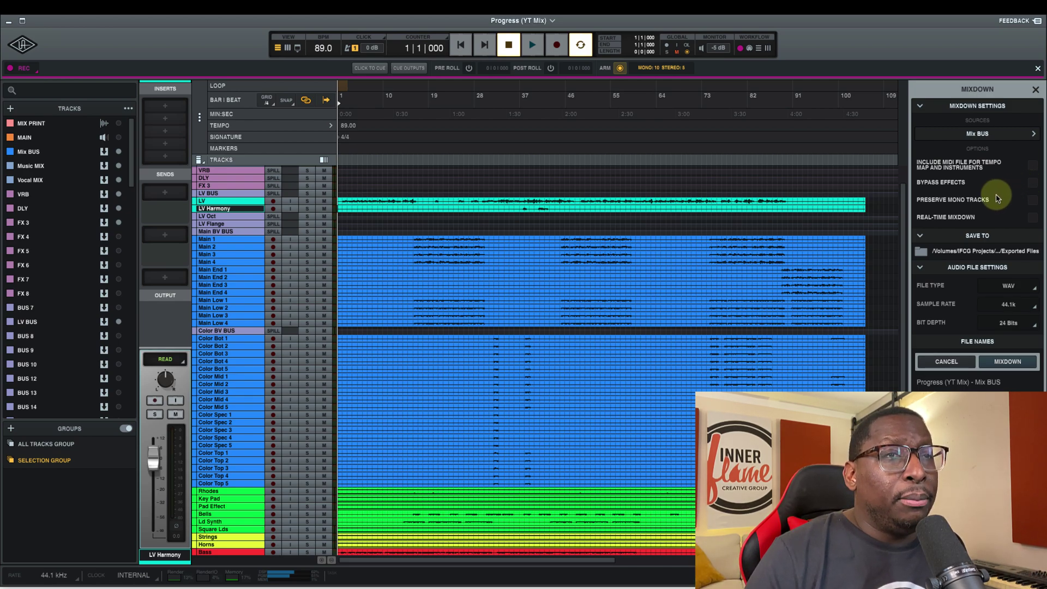
- Examine the mixdown's mono-track option and the Exported Files destination folder
left_click(1031, 201)
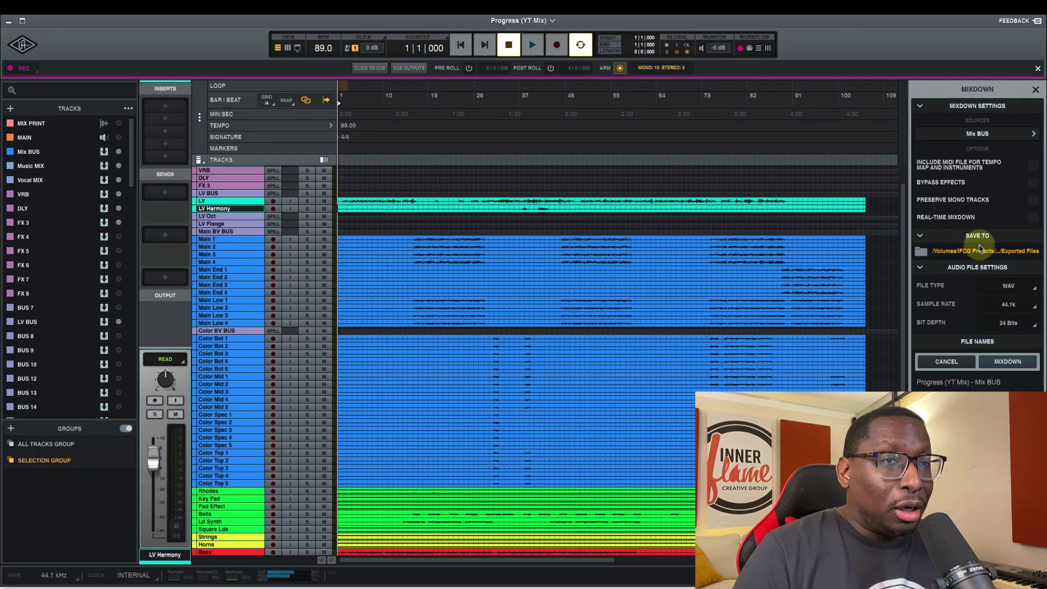
left_click(947, 252)
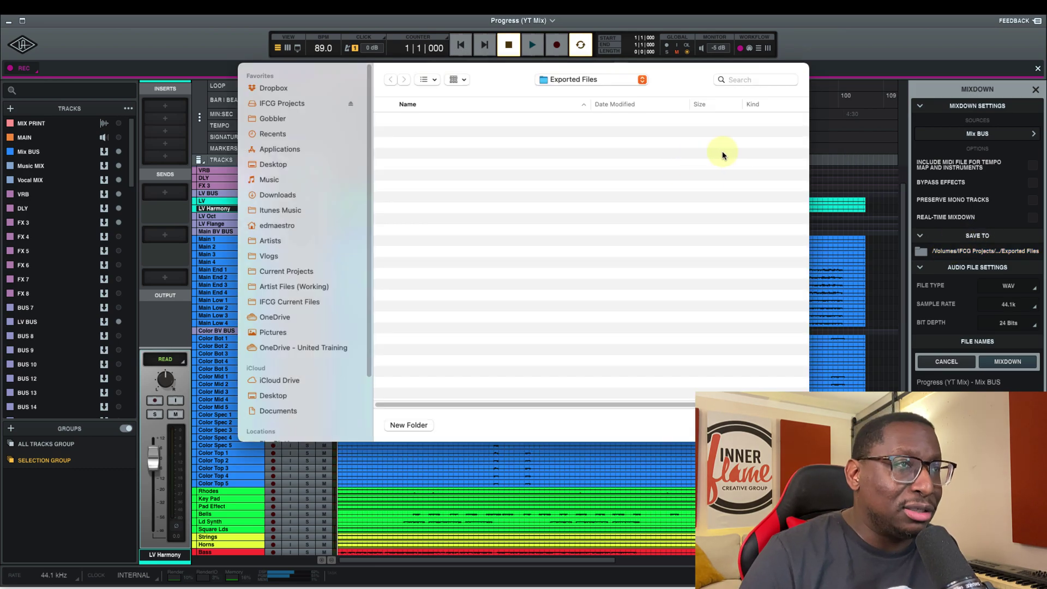
left_click(781, 425)
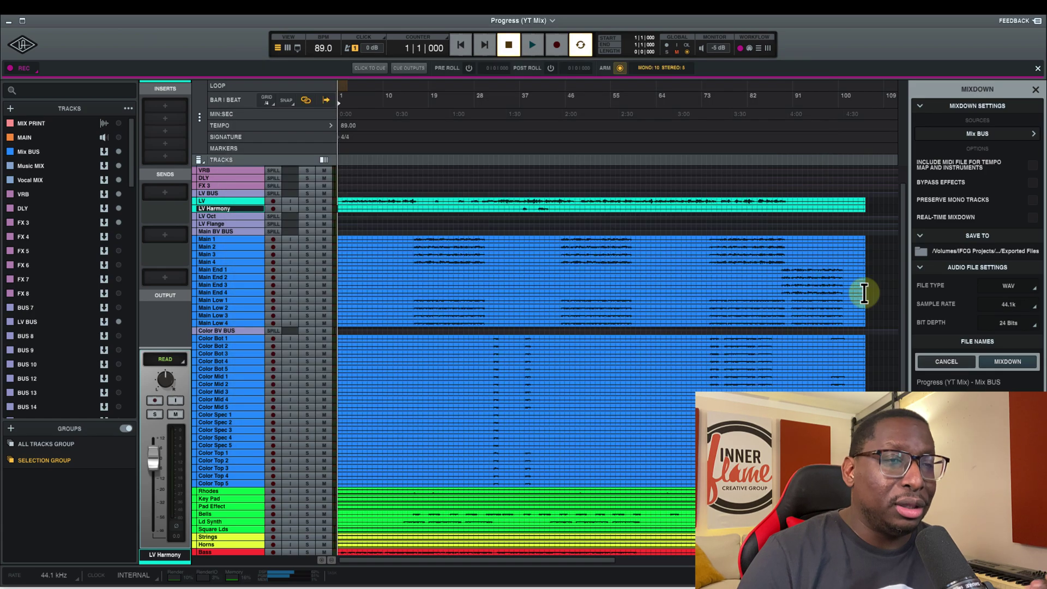
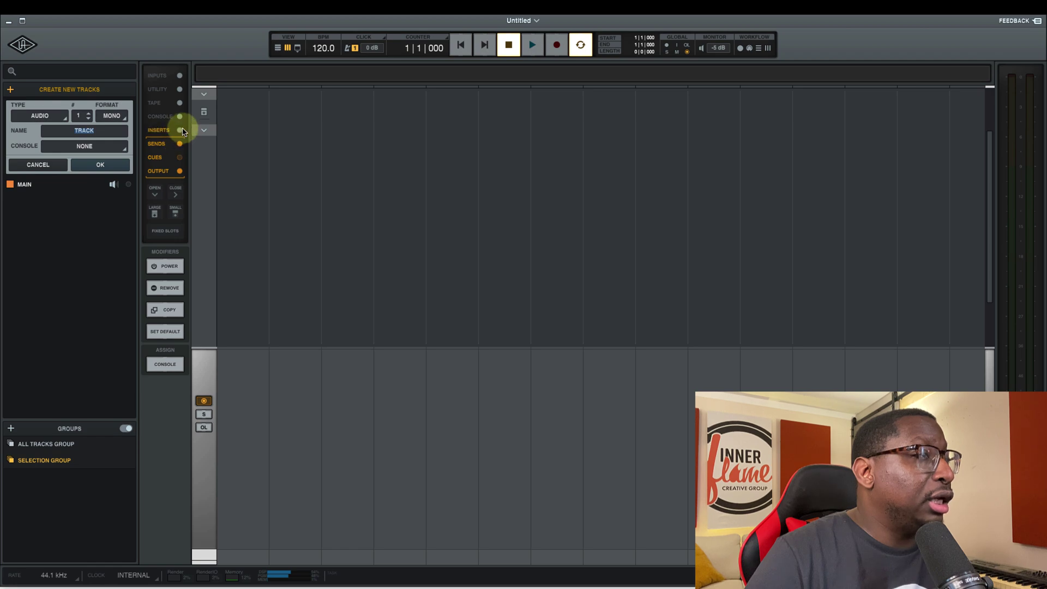
- Show the inserts section in the mixer and create three stereo bus tracks
left_click(180, 130)
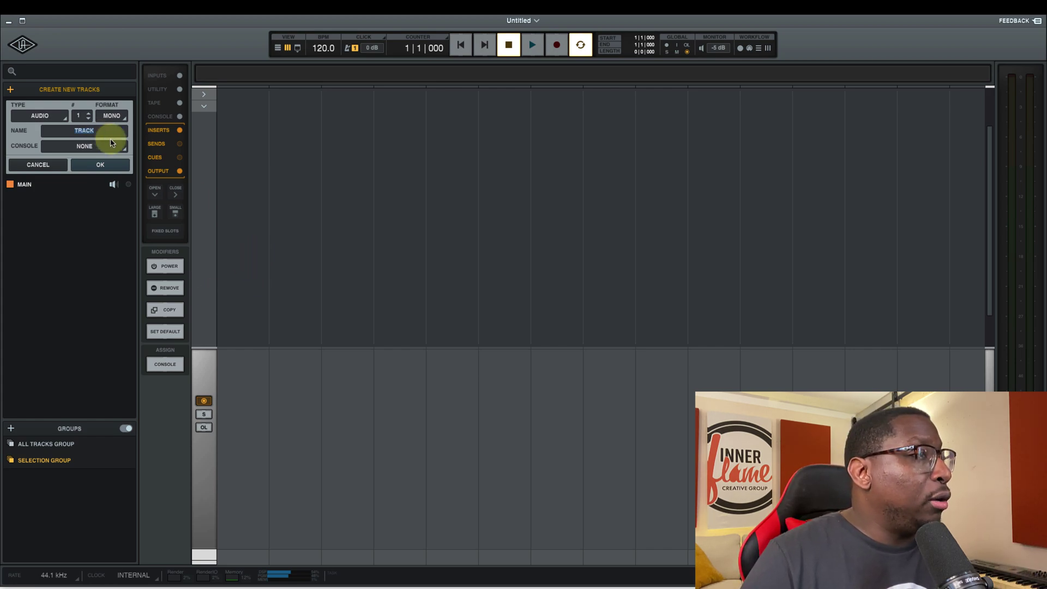
left_click(58, 117)
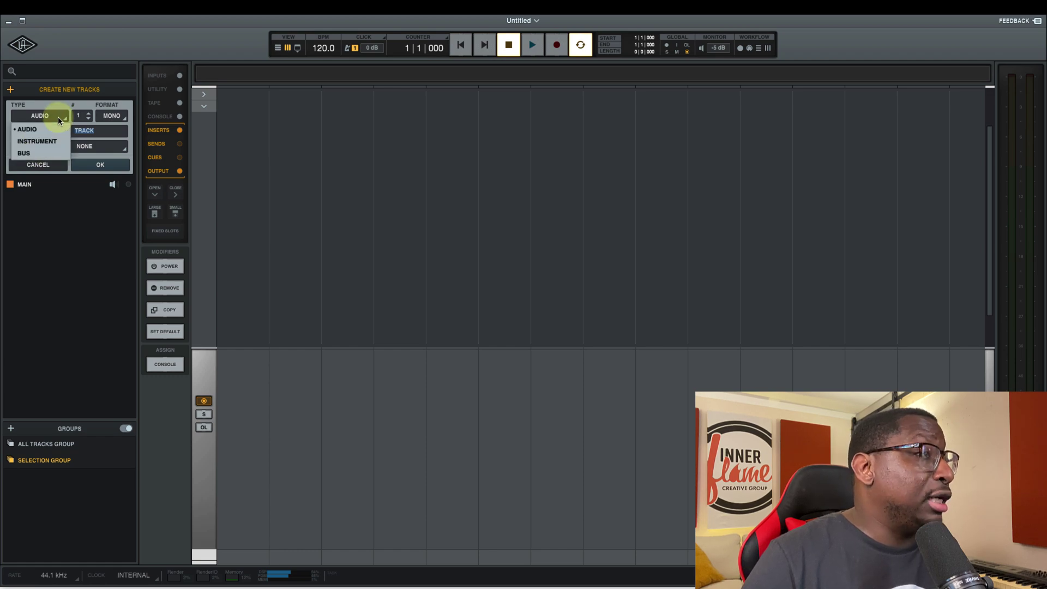
left_click(43, 154)
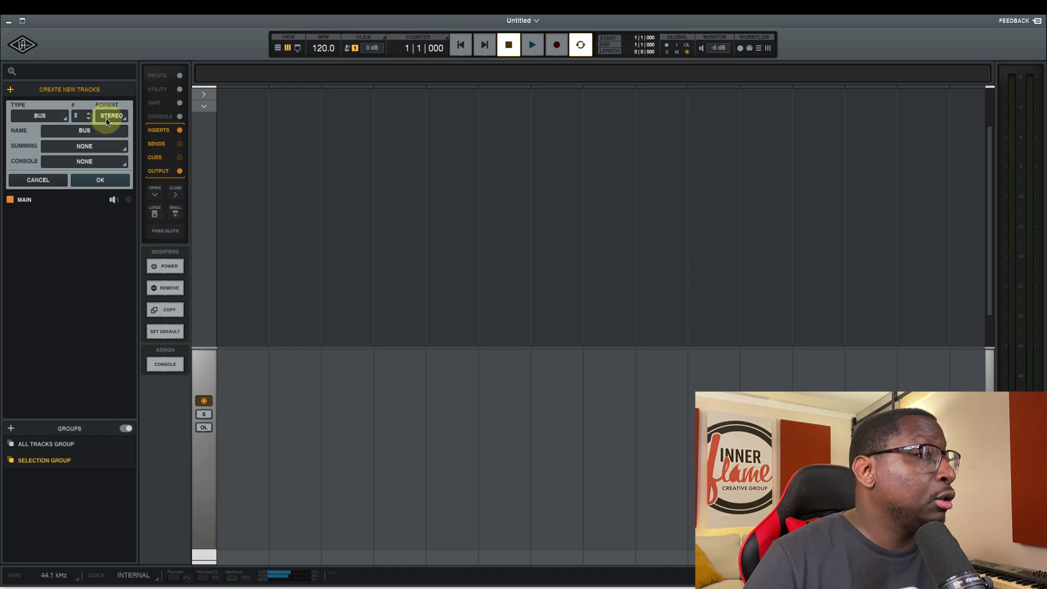
left_click(94, 181)
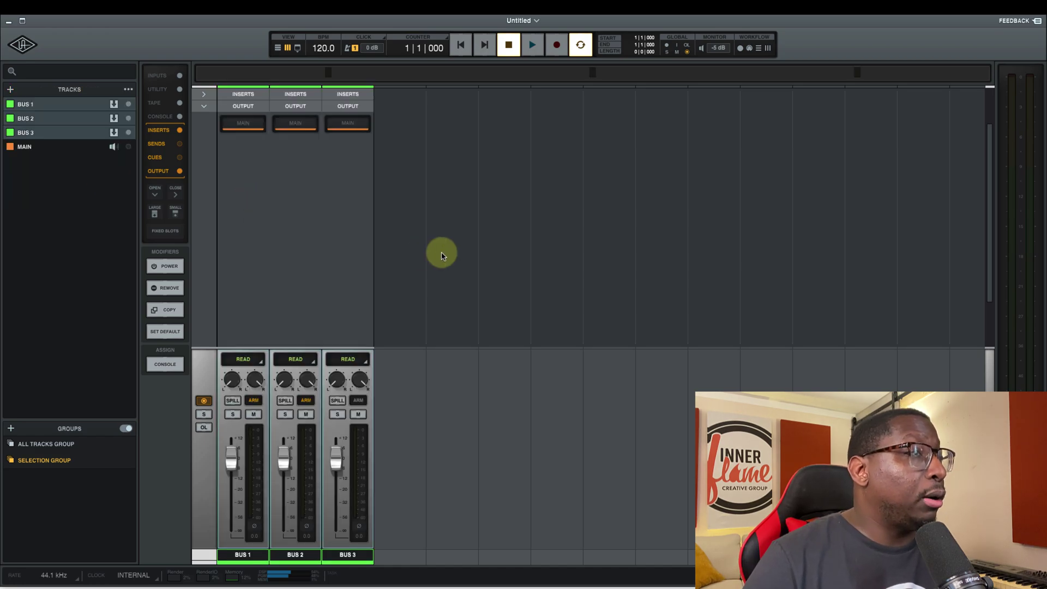
- Rename the first bus track as Mix BUS
left_click(300, 556)
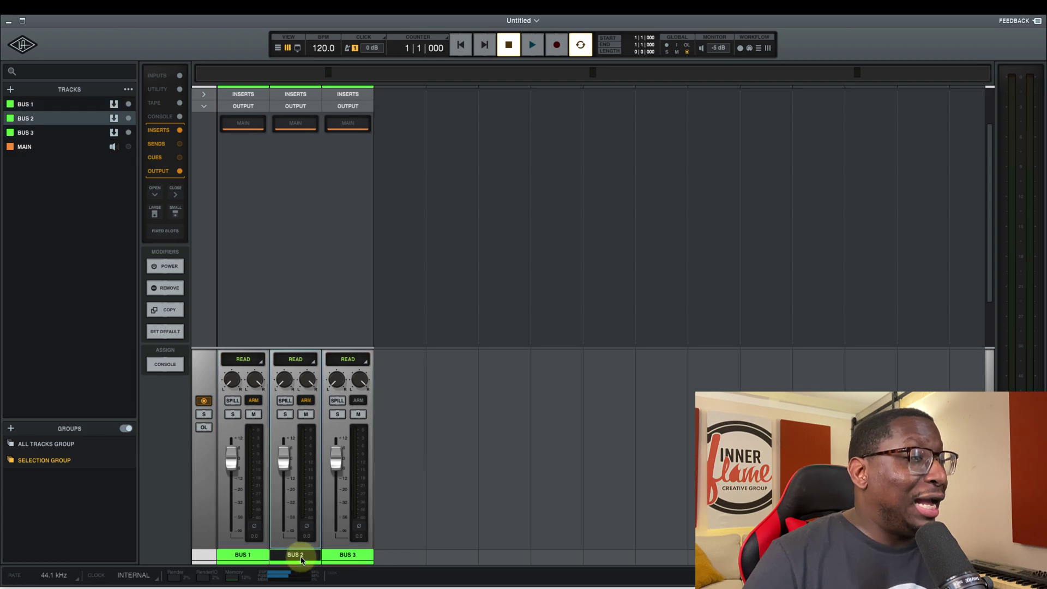
double_click(247, 556)
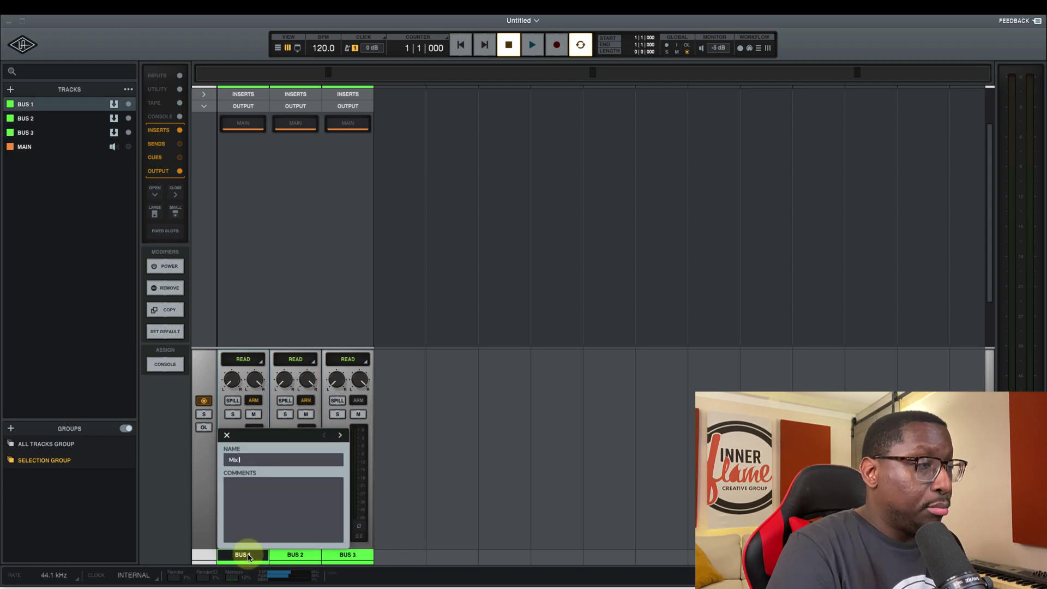
type("Mix BUS")
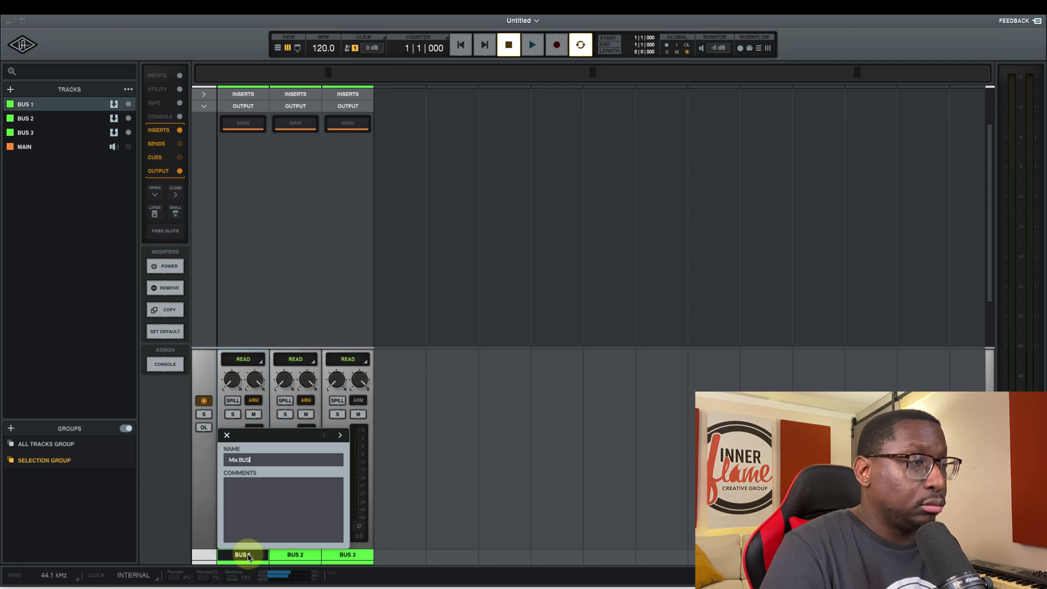
key("Return")
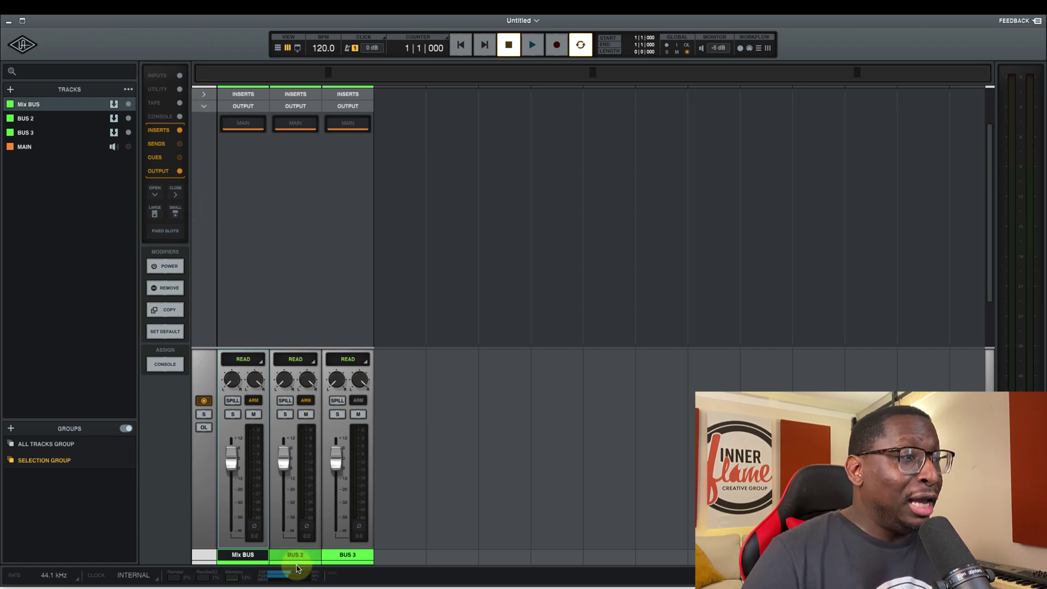
- Add Slate Digital's Virtual Mix Rack to the first insert slot of Mix BUS and shrink the insert slots to compact view
left_click(246, 554)
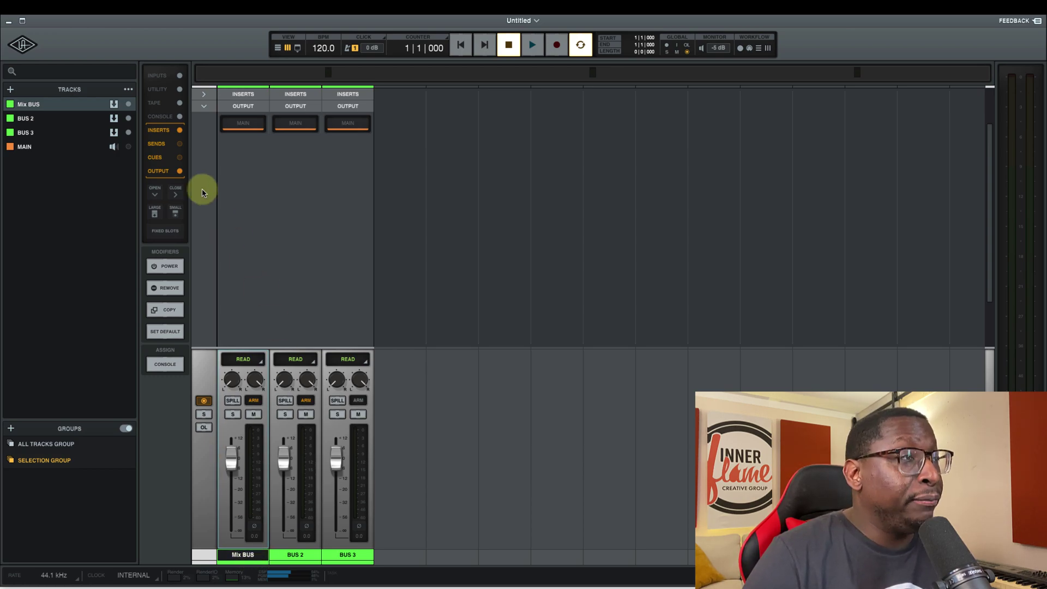
left_click(244, 124)
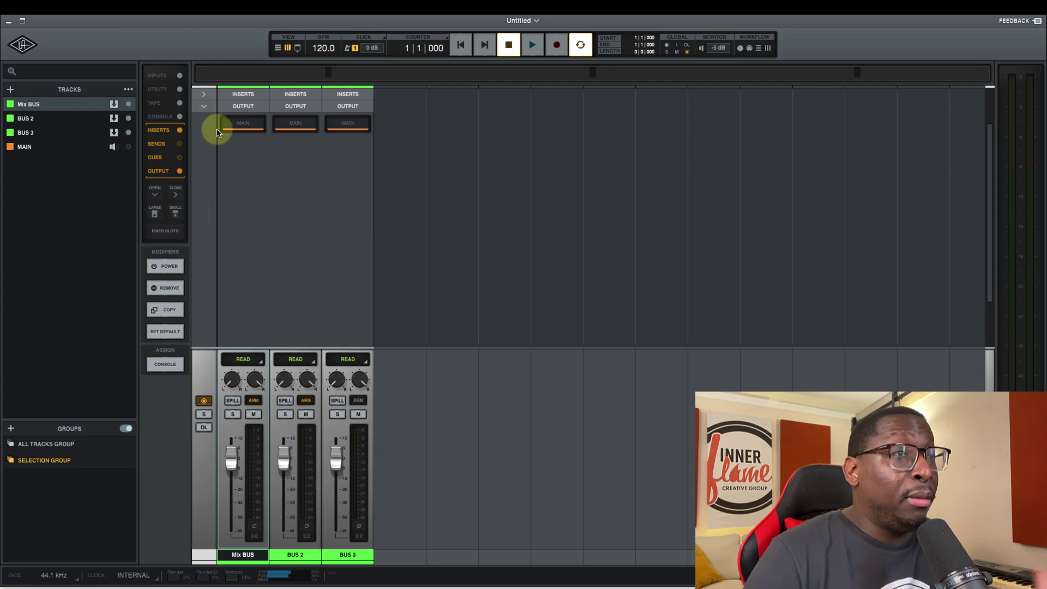
left_click(204, 94)
left_click(243, 122)
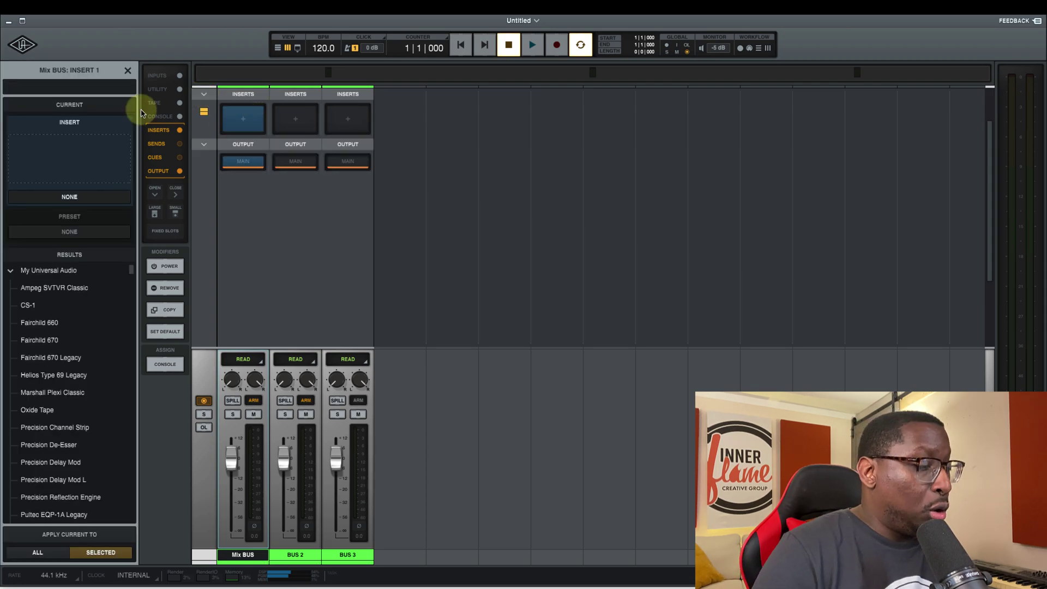
type("vir")
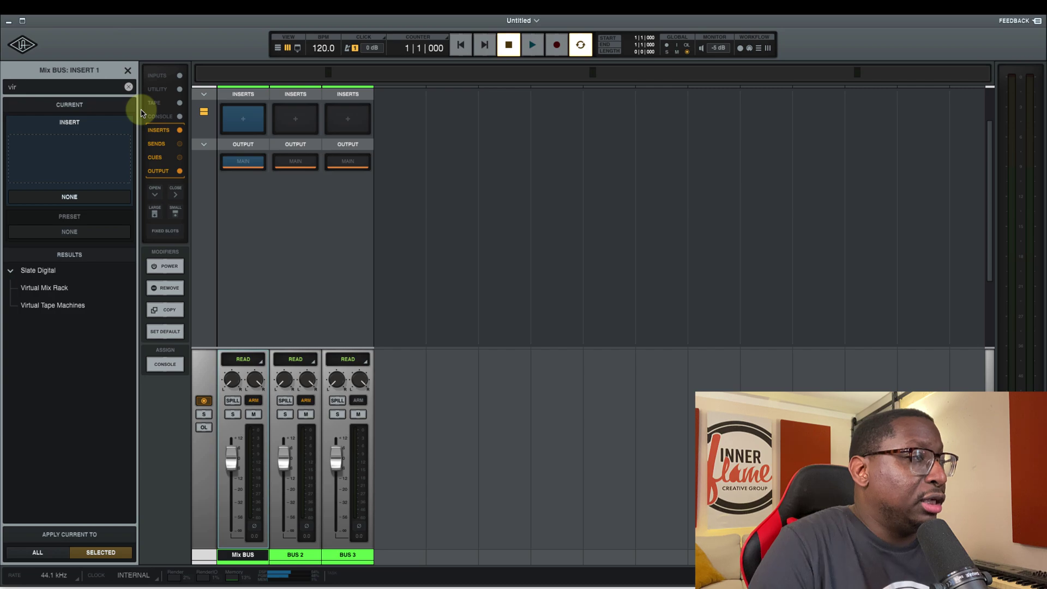
left_click(68, 287)
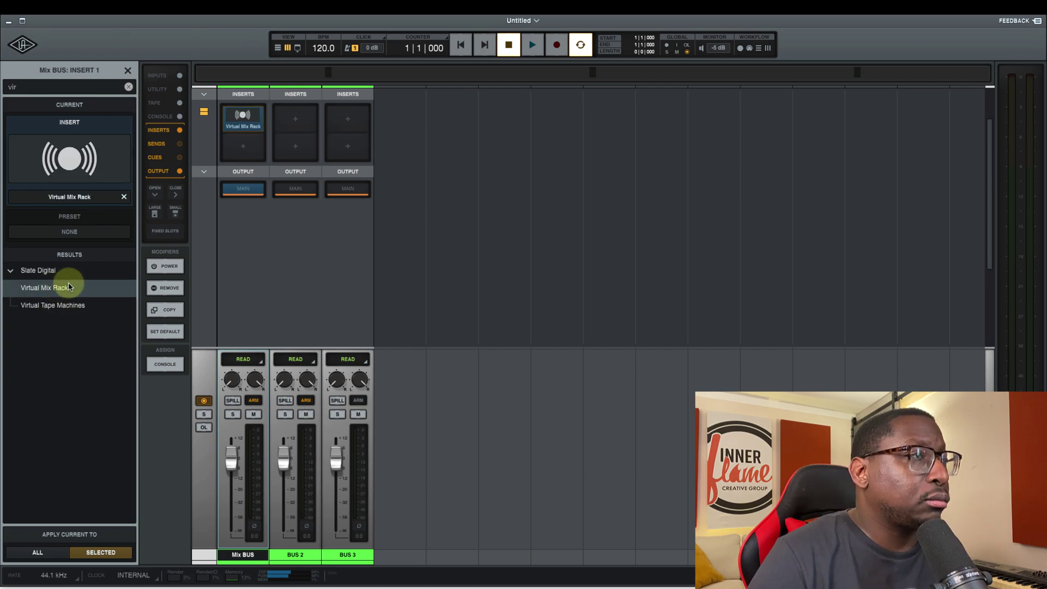
left_click(205, 113)
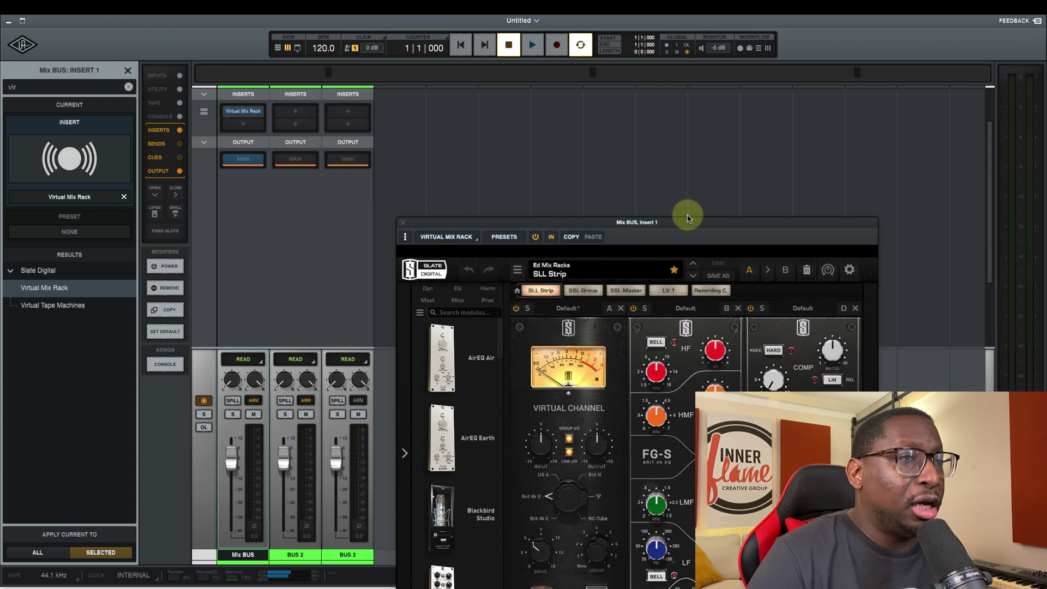
- Load the SSL Master preset in Virtual Mix Rack and set the Virtual Mixbuss console model to Brit 4k G
left_click_drag(688, 218, 609, 97)
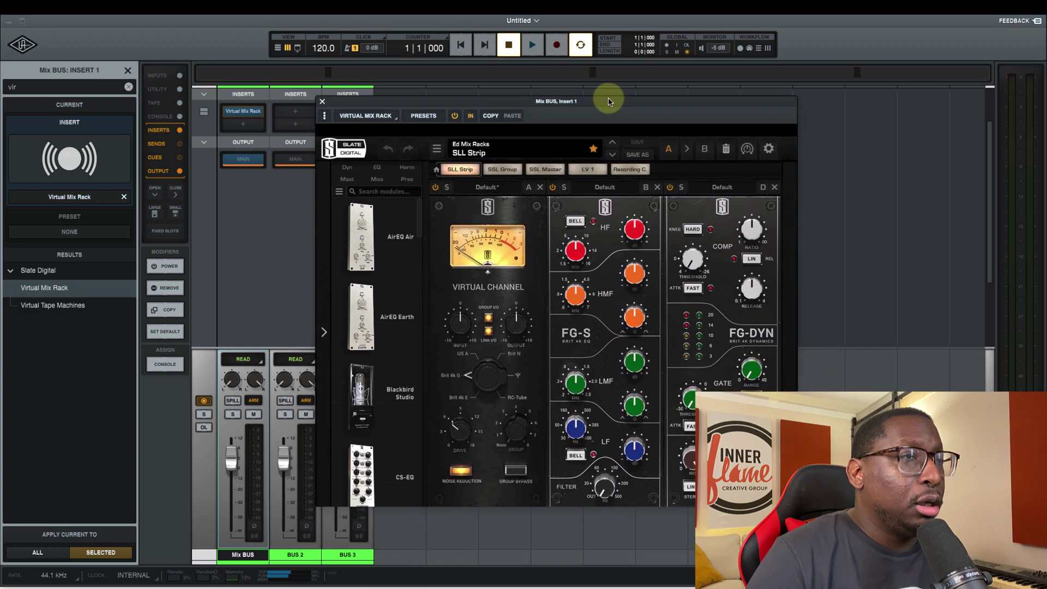
left_click(545, 169)
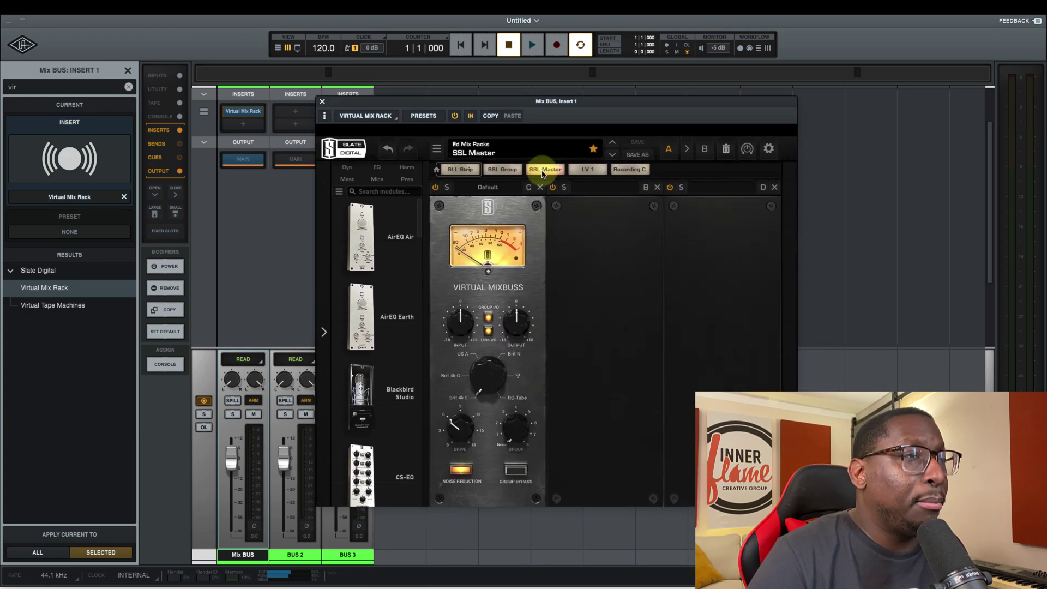
mouse_move(488, 376)
left_mouse_down()
mouse_move(490, 356)
mouse_move(481, 372)
left_mouse_up()
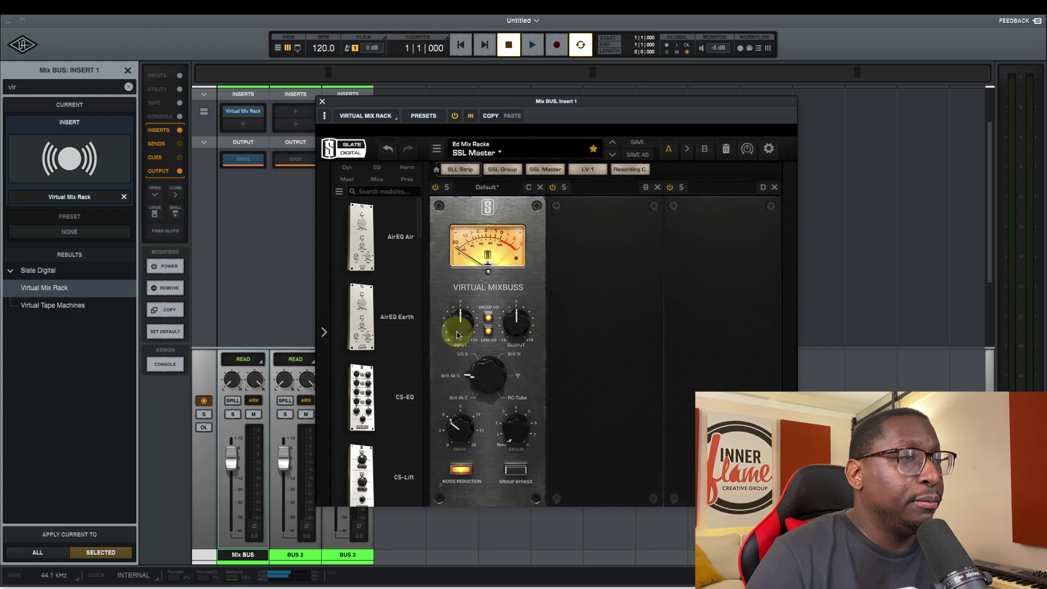
- Set the Virtual Mixbuss input to -5.00 dB and drive to 7.44 dB with noise reduction off, and close the plug-in
left_click_drag(459, 326, 444, 334)
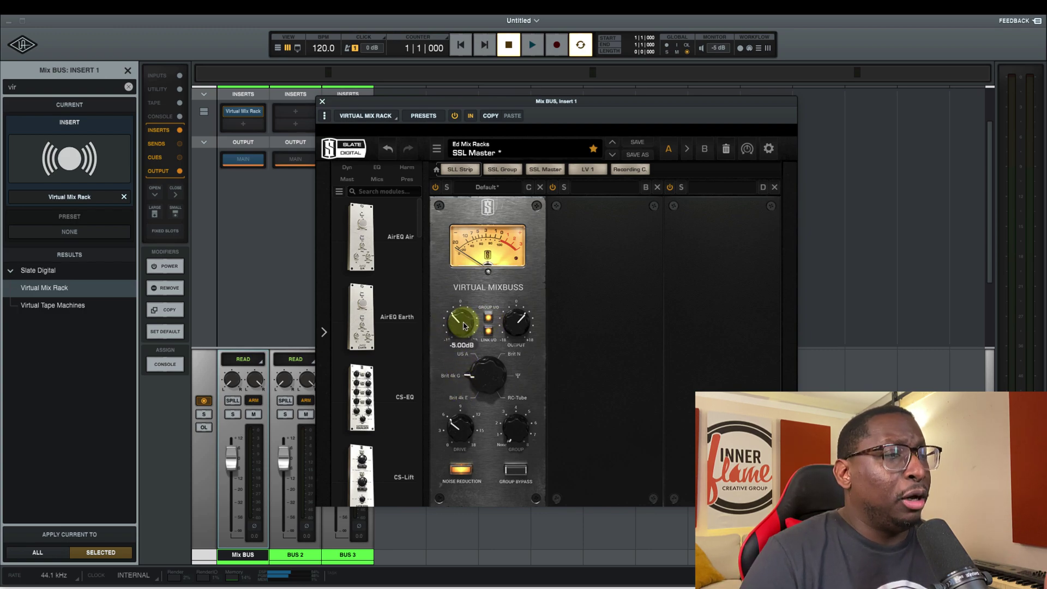
left_click(461, 469)
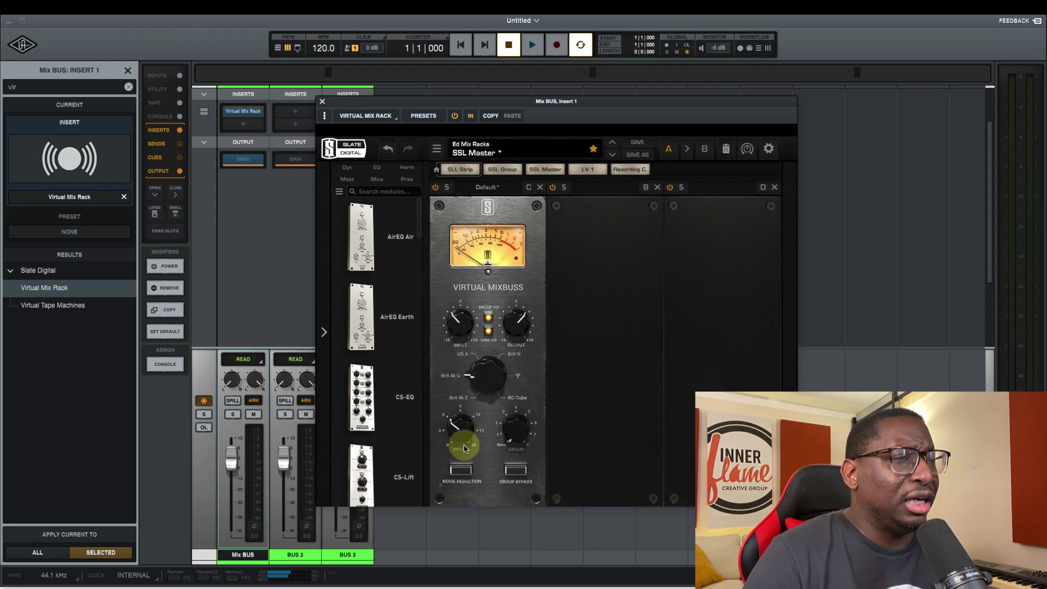
left_click_drag(465, 448, 465, 436)
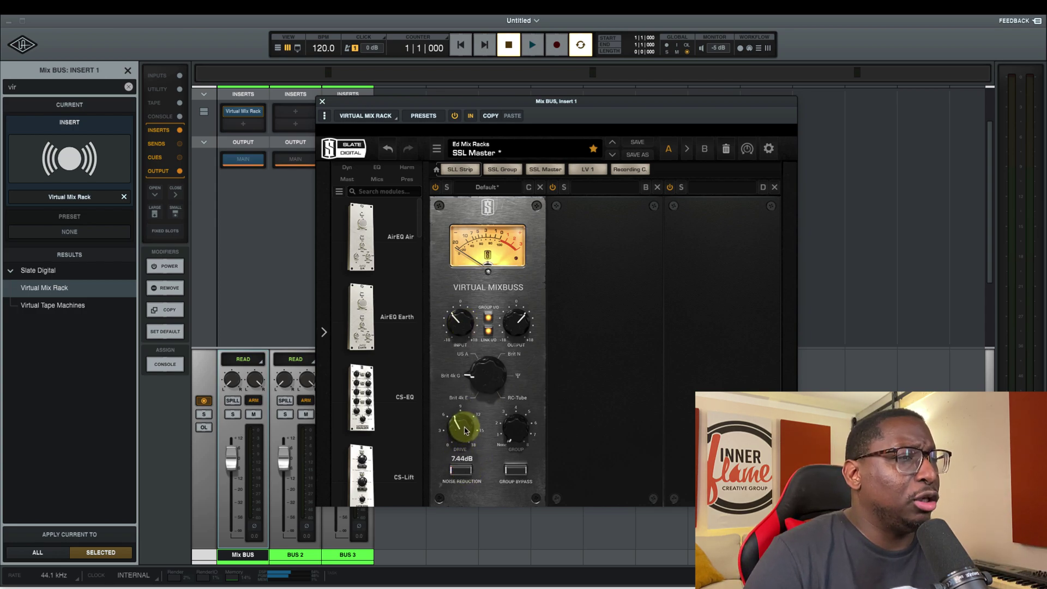
left_click(323, 103)
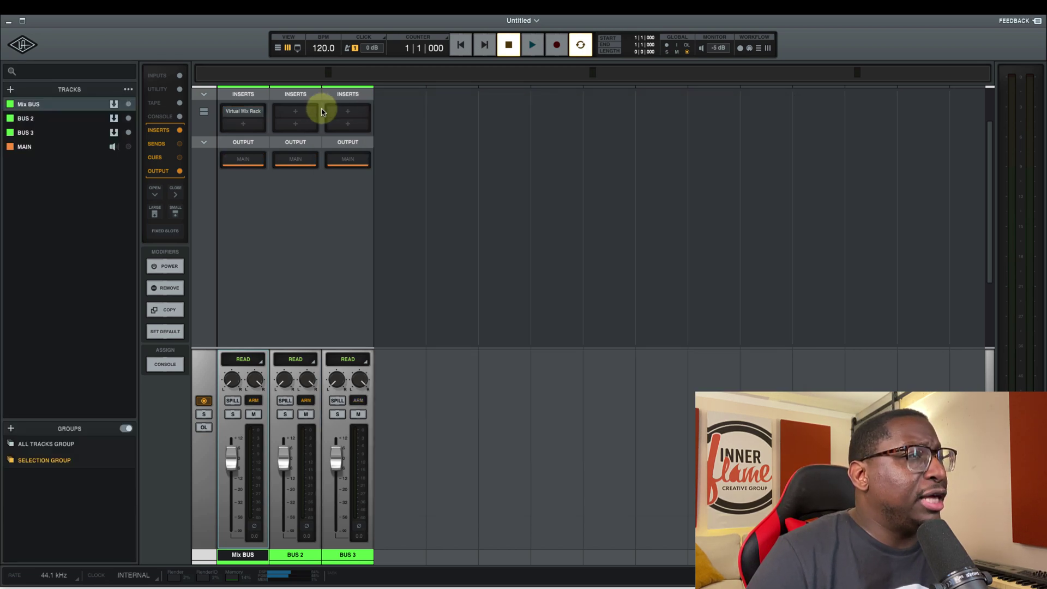
- Add Pultec-Pro Legacy to the second insert slot of Mix BUS
left_click(243, 127)
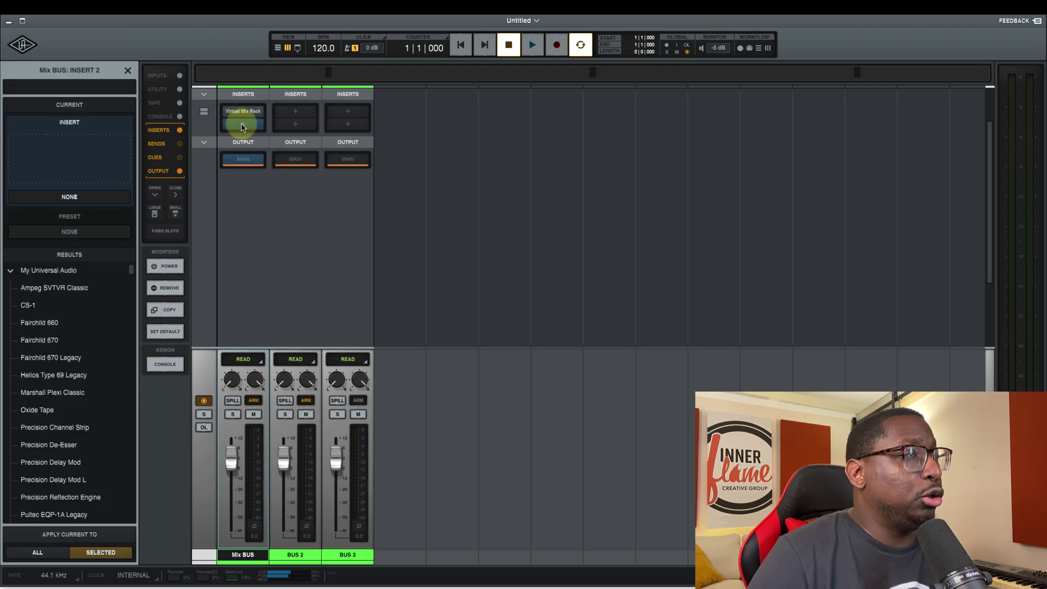
type("pulte")
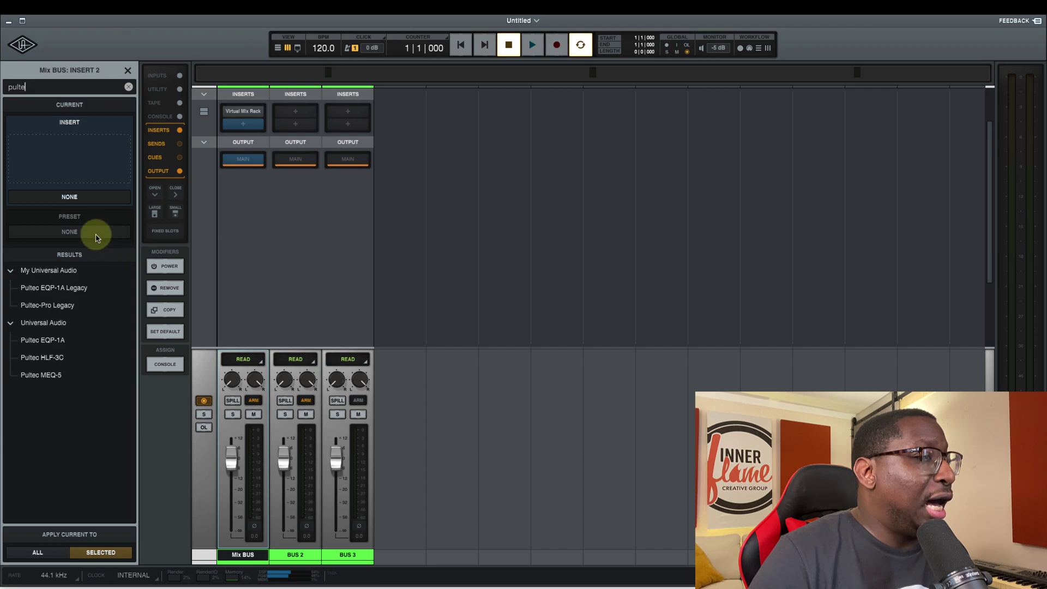
double_click(46, 307)
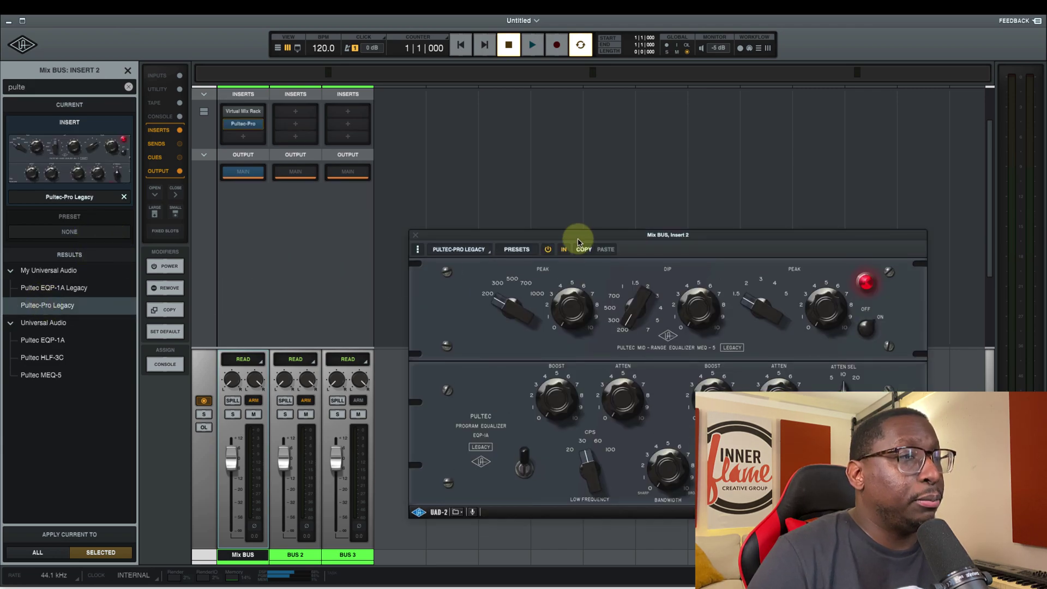
- Adjust the dip frequency and dip amount of Pultec-Pro Legacy on Mix BUS and close the plug-in
left_click_drag(574, 239, 526, 183)
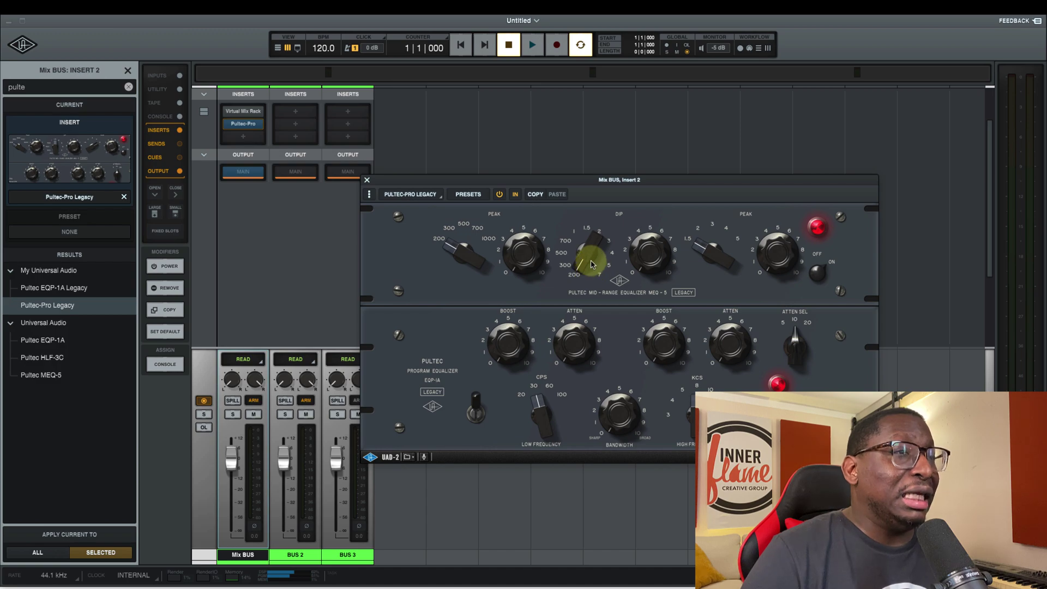
left_click_drag(594, 250, 640, 249)
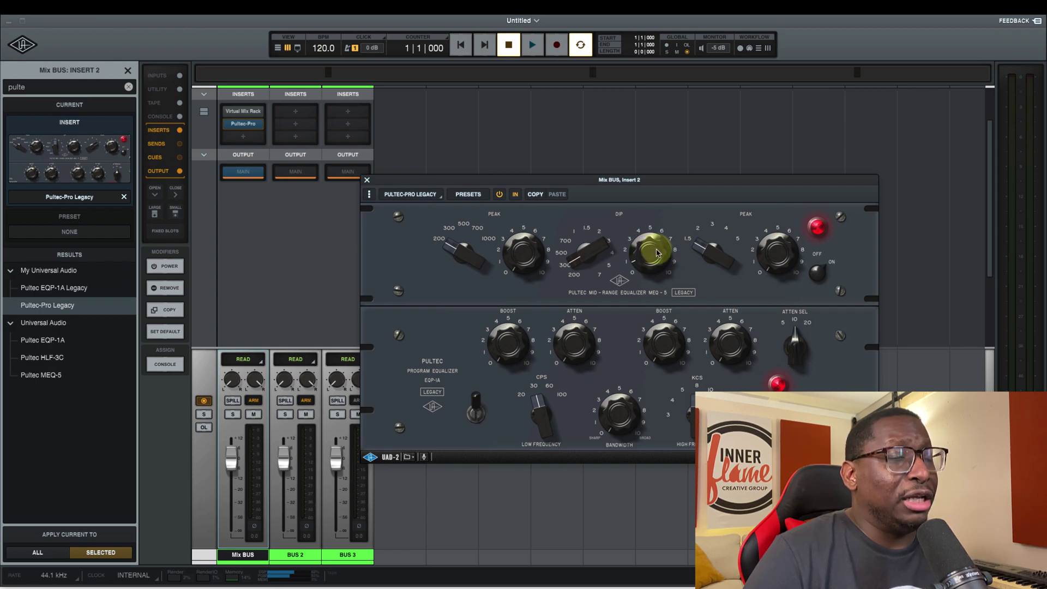
mouse_move(645, 260)
left_mouse_down()
mouse_move(689, 225)
mouse_move(648, 253)
left_mouse_up()
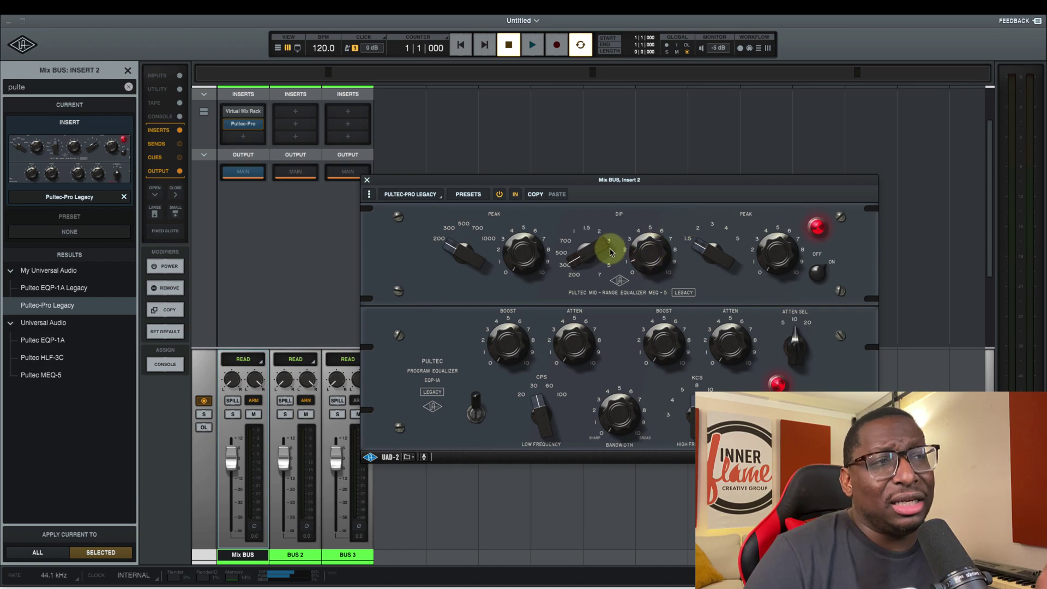
mouse_move(596, 251)
left_mouse_down()
mouse_move(607, 250)
mouse_move(591, 239)
left_mouse_up()
left_click(367, 180)
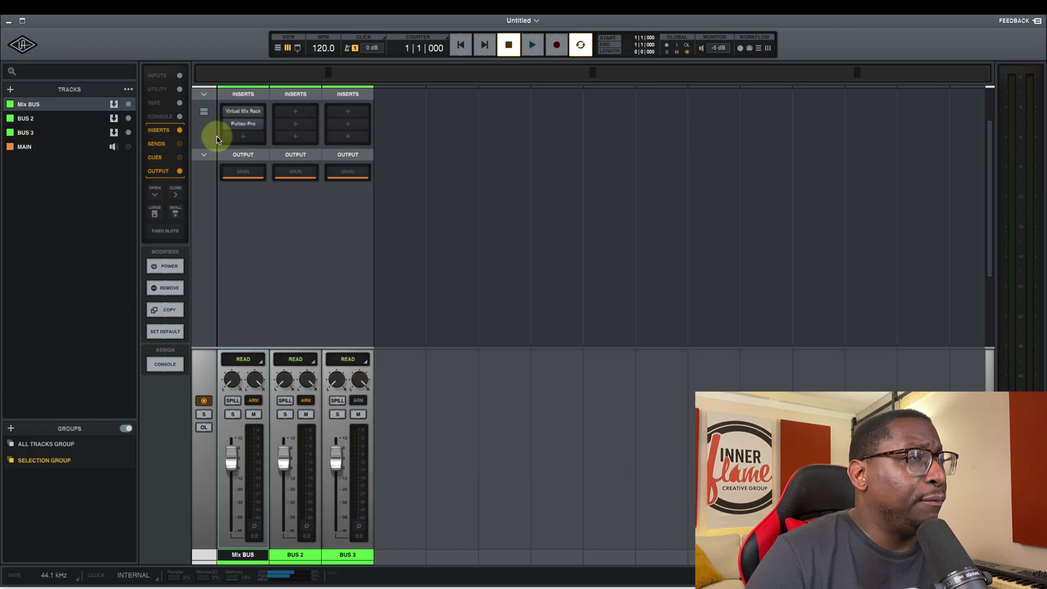
- Add Waves SSLComp (s) to the third insert slot of Mix BUS
left_click(233, 138)
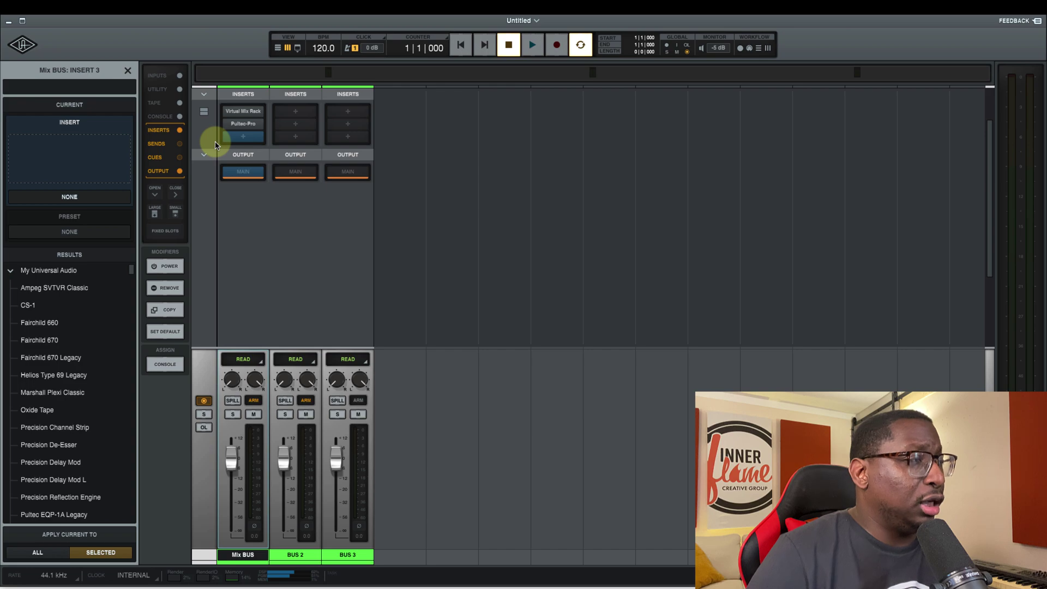
type("wave")
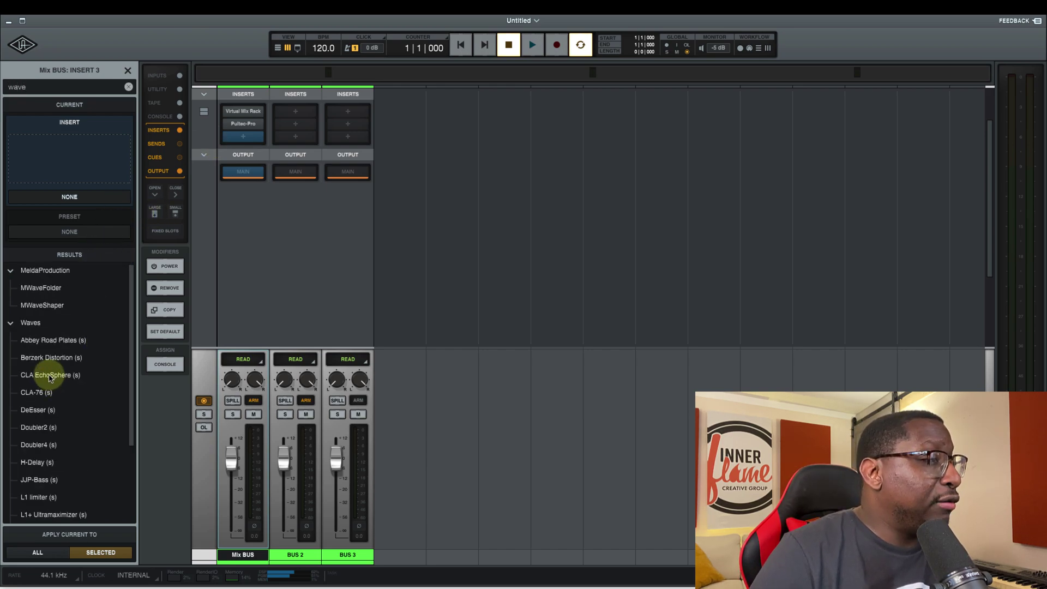
scroll(48, 375, "down", 3)
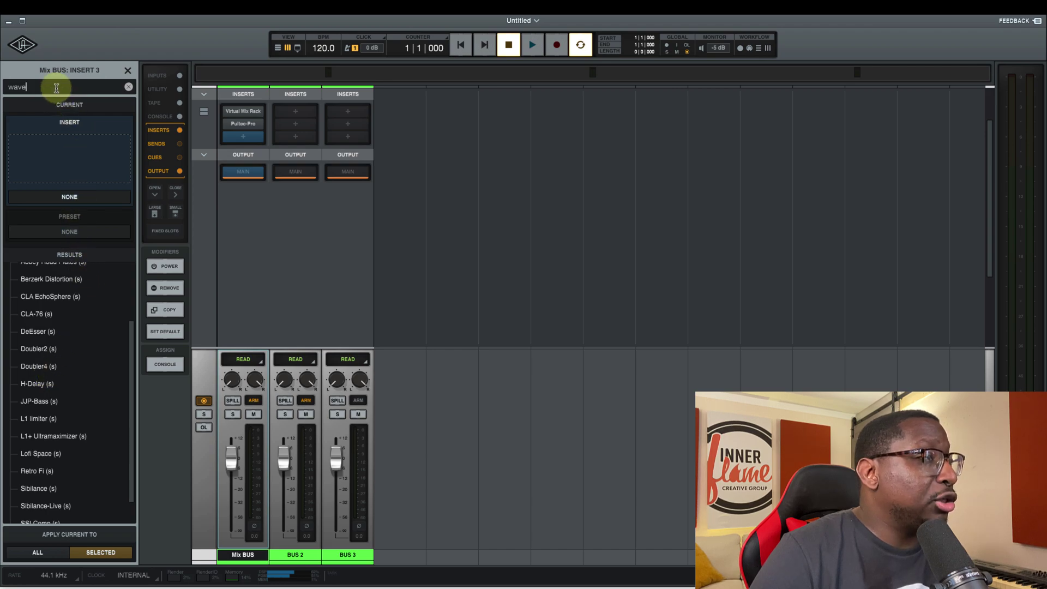
type("ssl")
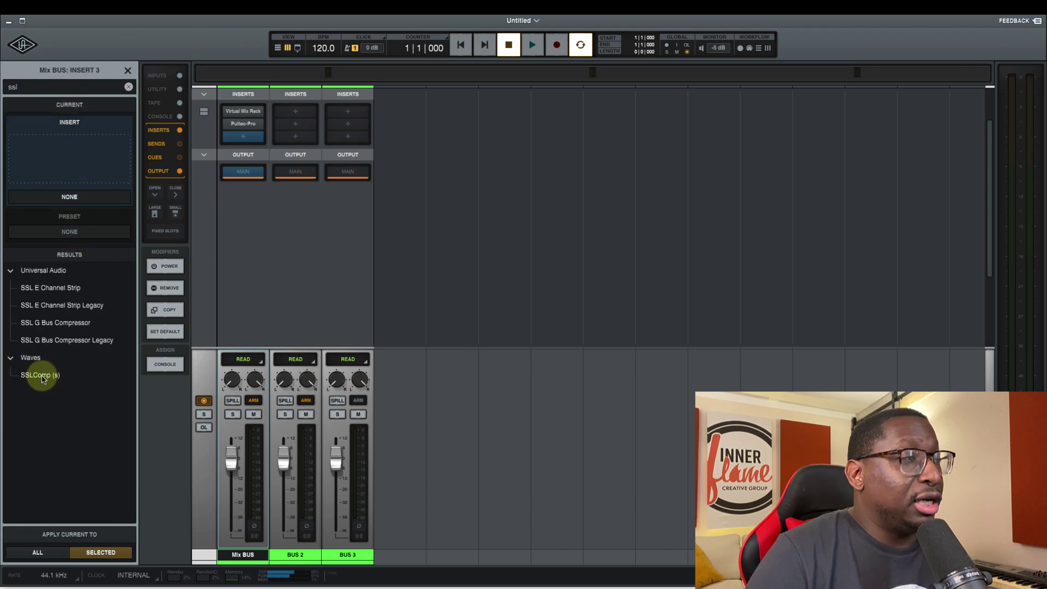
left_click(43, 376)
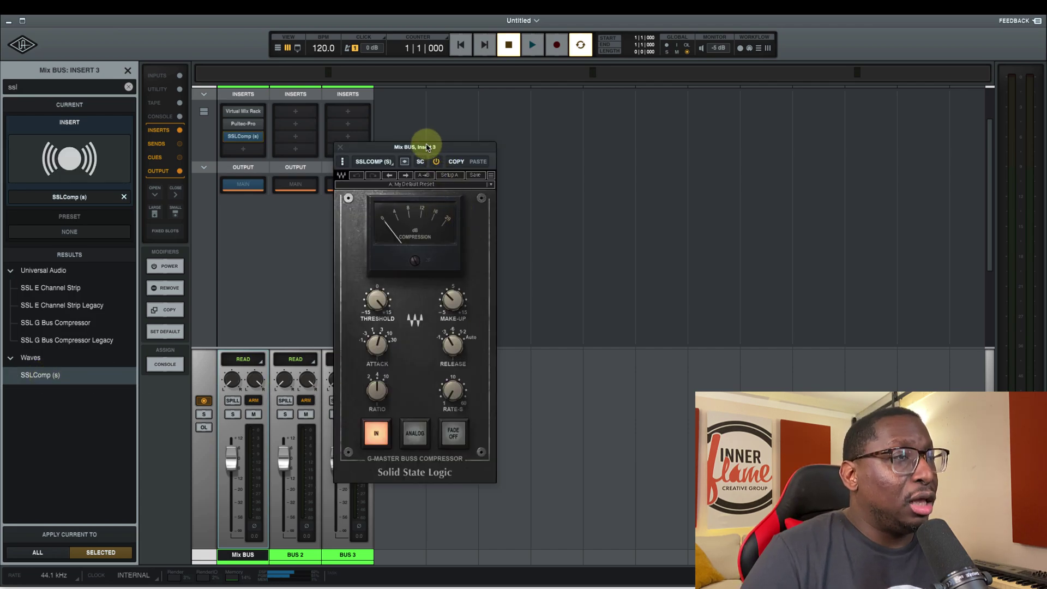
left_click_drag(427, 147, 488, 129)
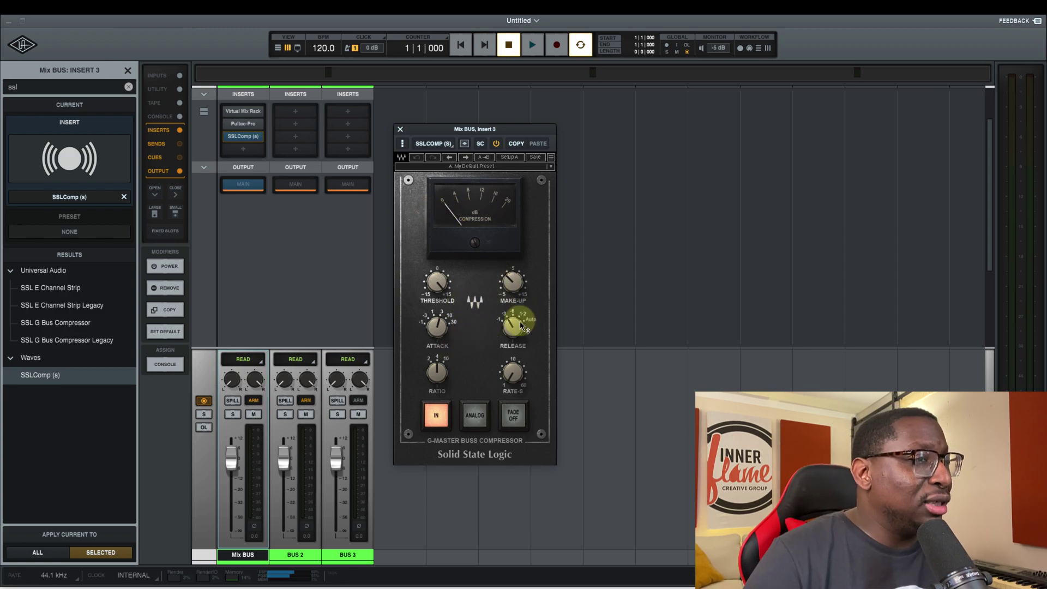
- Adjust the threshold and release of the SSLComp bus compressor and close the plug-in
left_click_drag(448, 341, 459, 369)
mouse_move(501, 295)
left_mouse_down()
mouse_move(514, 285)
mouse_move(504, 288)
left_mouse_up()
left_click(443, 290)
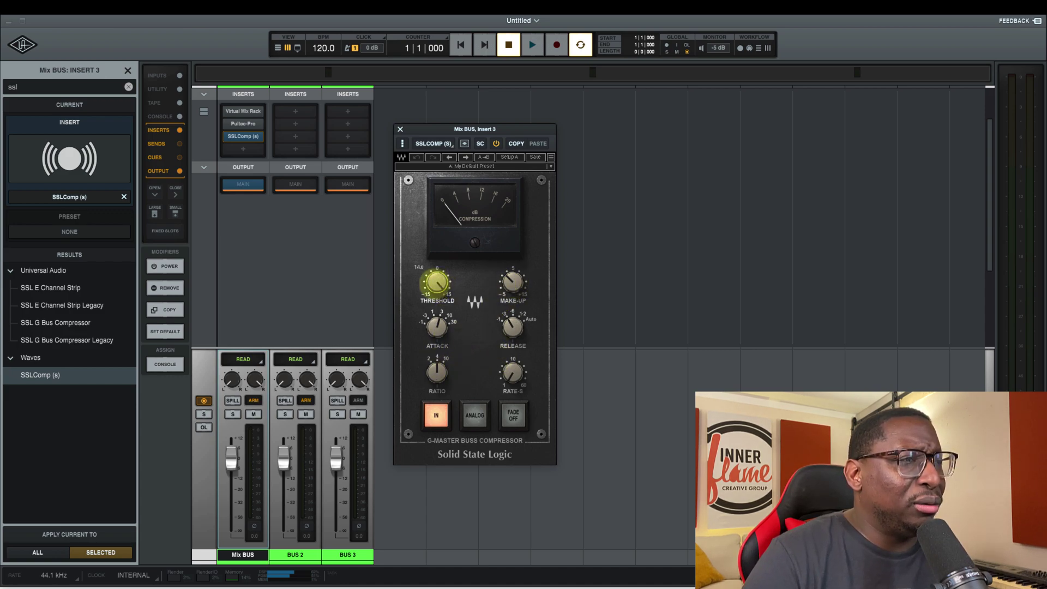
left_click_drag(428, 298, 428, 331)
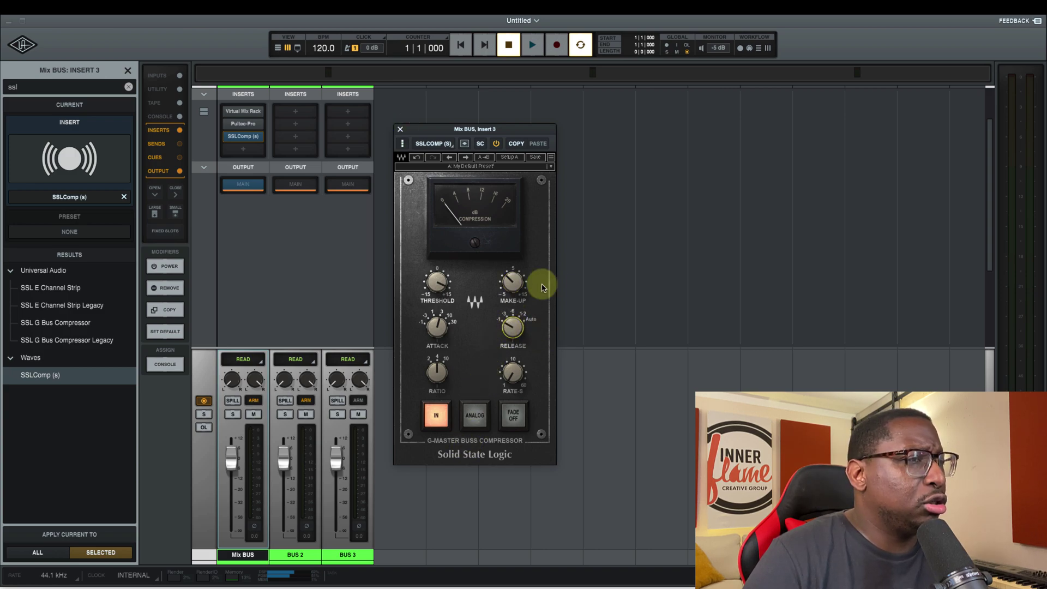
left_click(401, 132)
- Add Slate Digital's Virtual Tape Machines to the fourth insert slot of Mix BUS
left_click(243, 148)
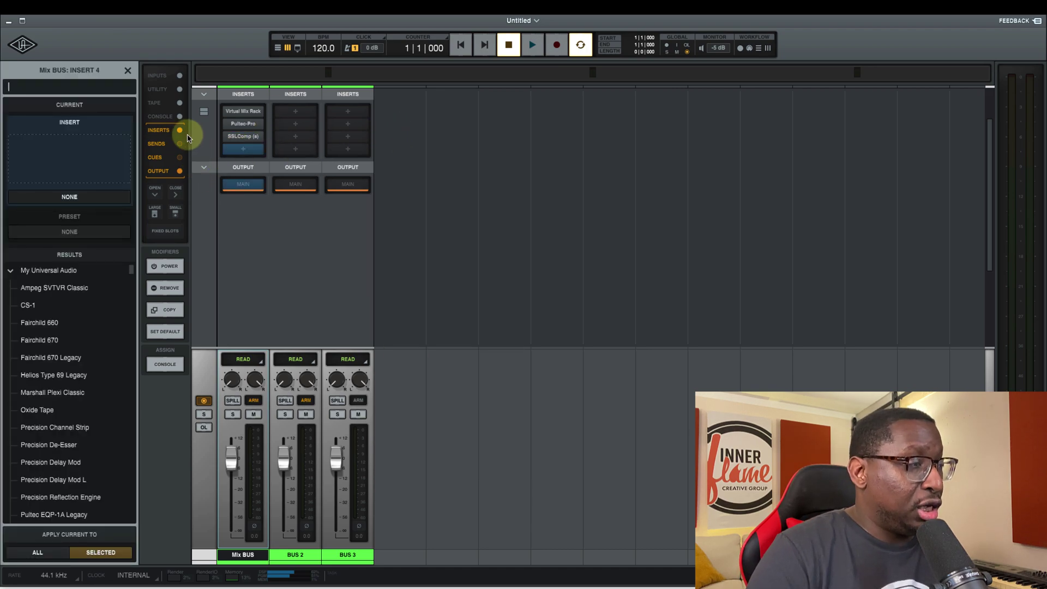
type("slate")
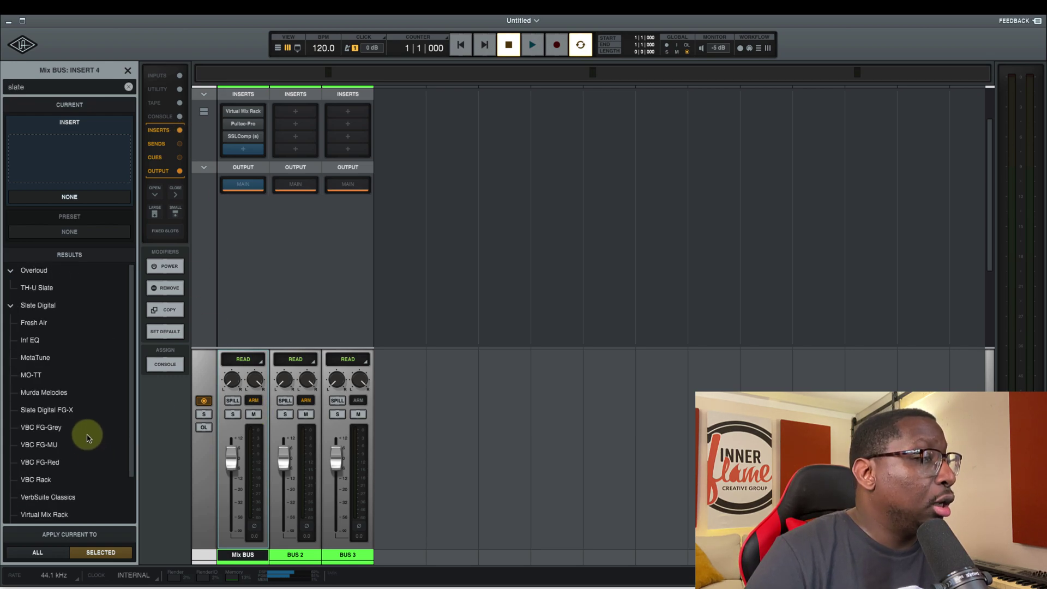
scroll(87, 438, "down", 3)
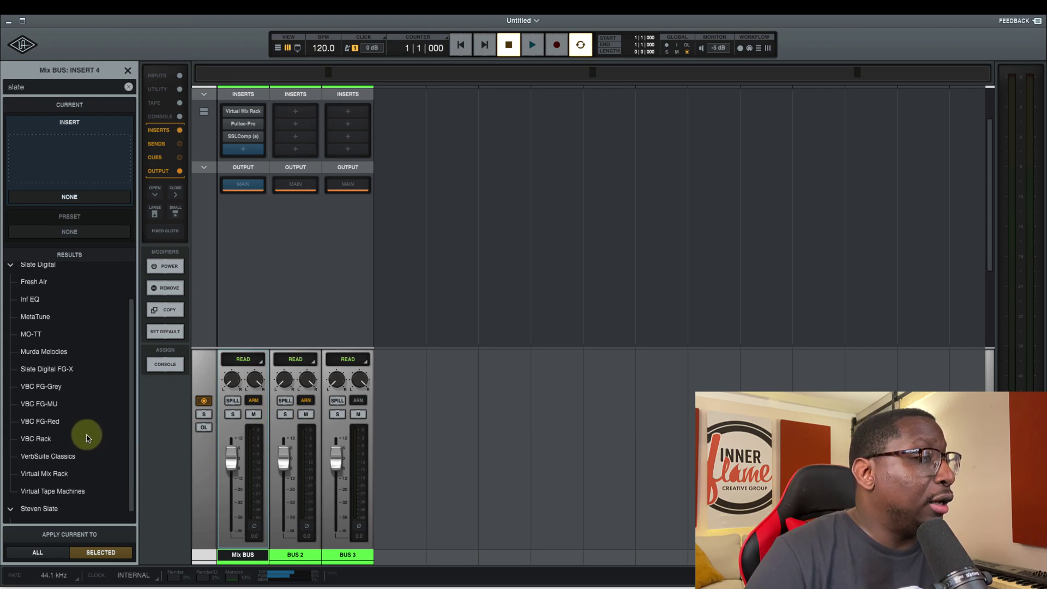
double_click(80, 480)
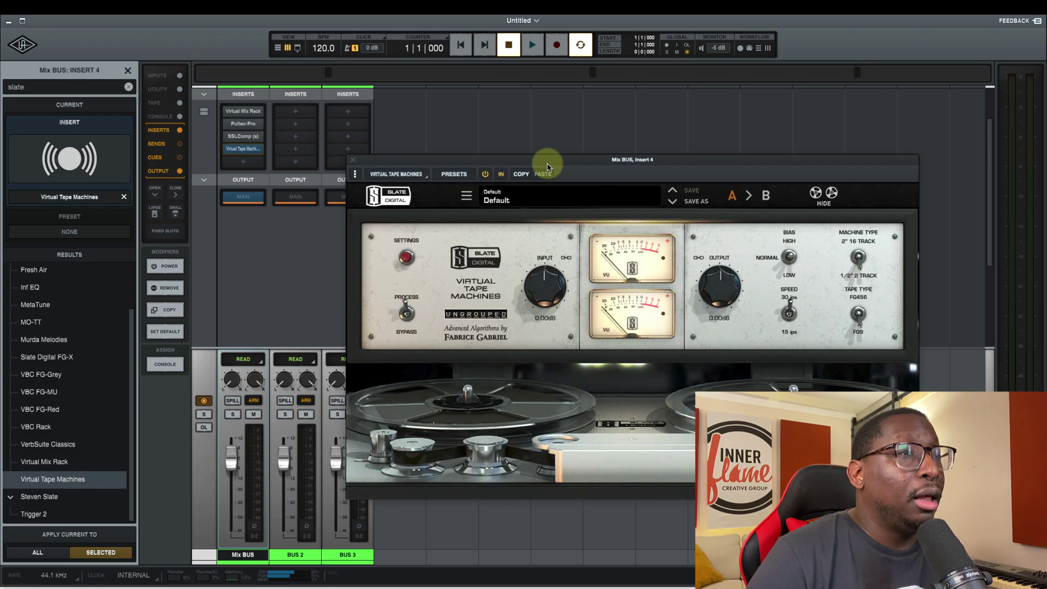
left_click_drag(544, 162, 524, 147)
- Set the Virtual Tape Machines input to -3.26 dB and output to +3.26 dB, and close the plug-in
mouse_move(520, 272)
left_mouse_down()
mouse_move(507, 279)
mouse_move(518, 276)
left_mouse_up()
left_click(770, 296)
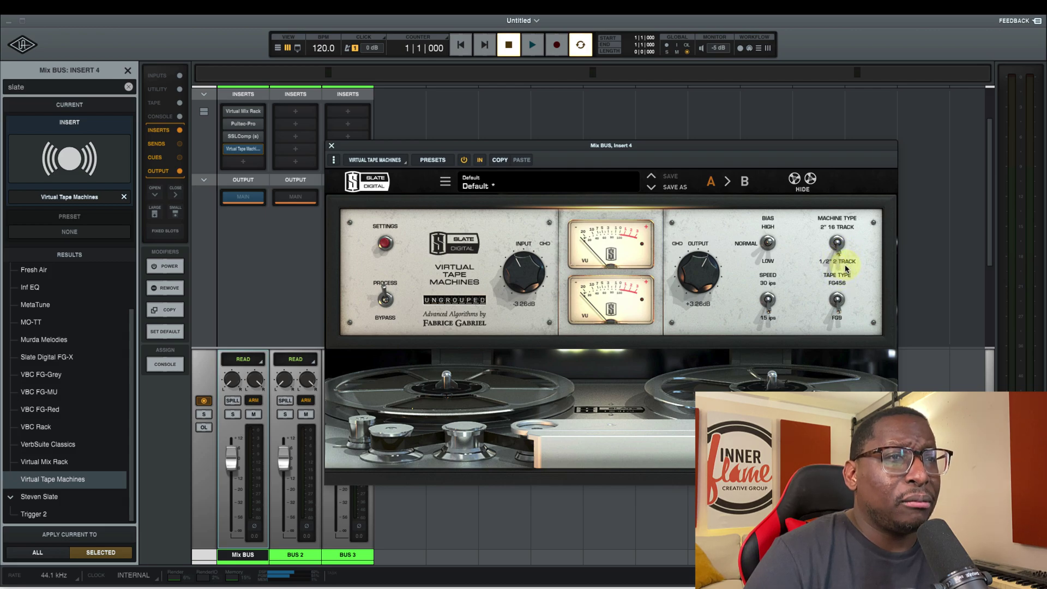
left_click(331, 145)
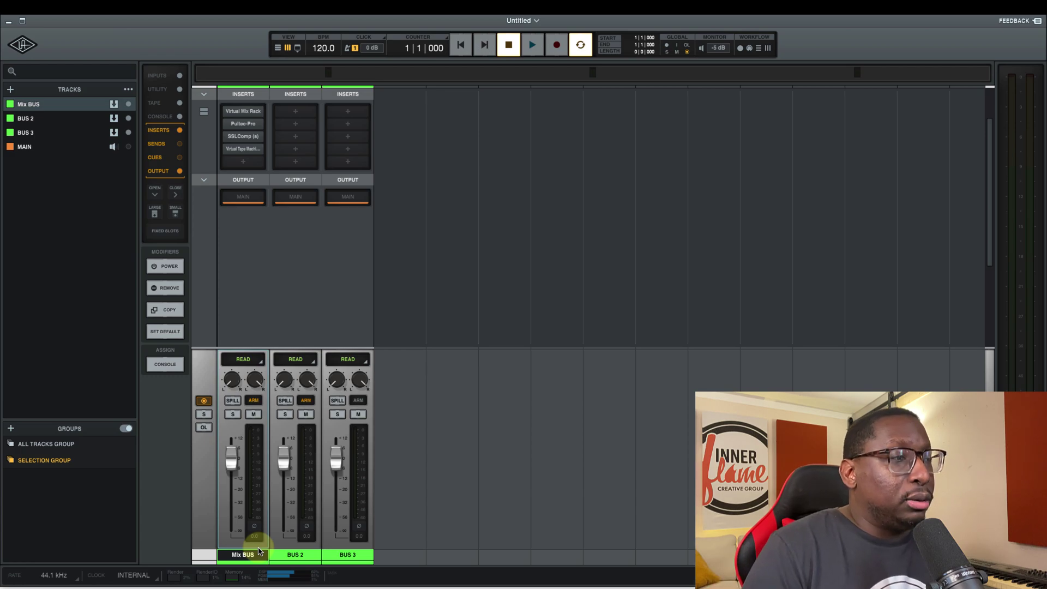
- Rename BUS 2 as Music BUS and BUS 3 as Vocal BUS
double_click(291, 559)
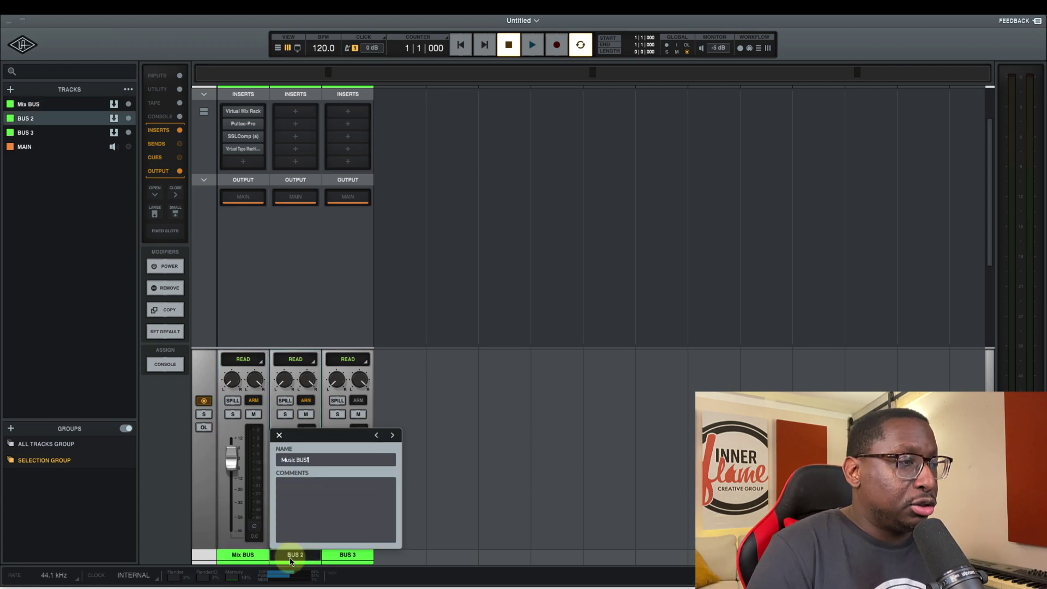
left_click(391, 436)
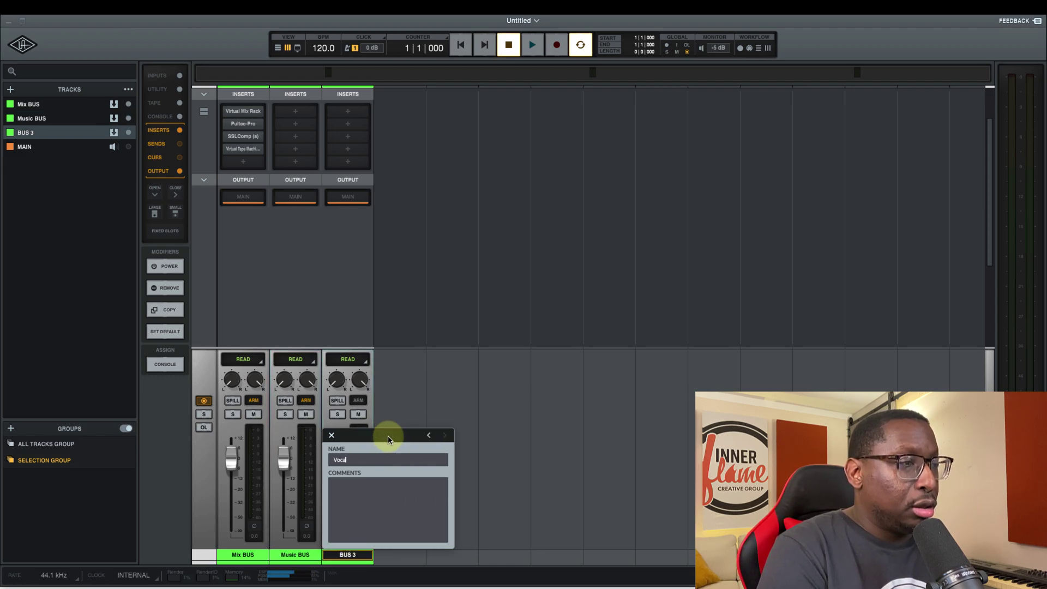
key("Return")
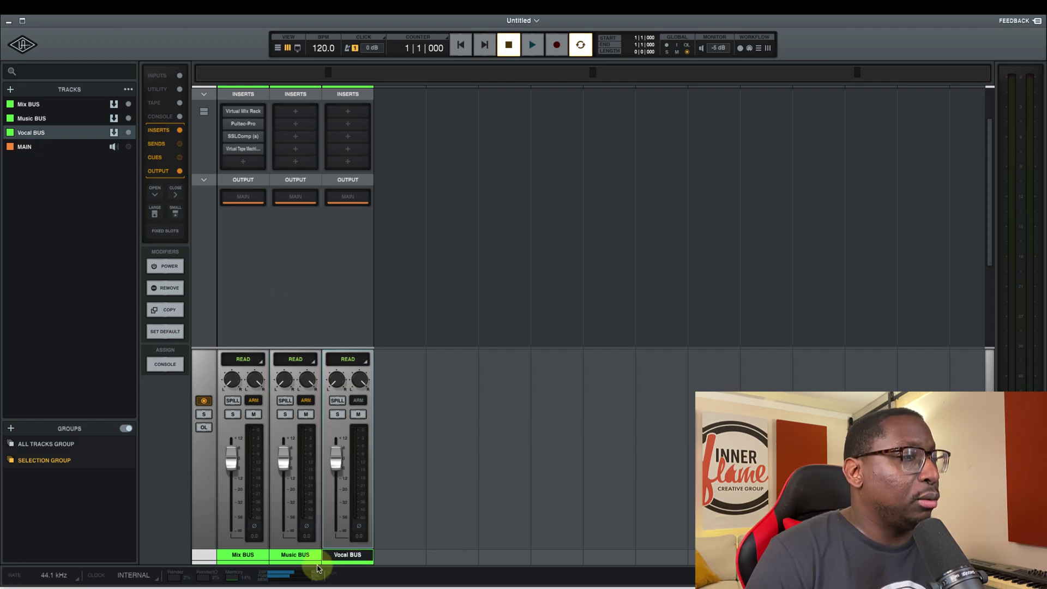
- Route the outputs of Music BUS and Vocal BUS together to Mix BUS
left_click(301, 556)
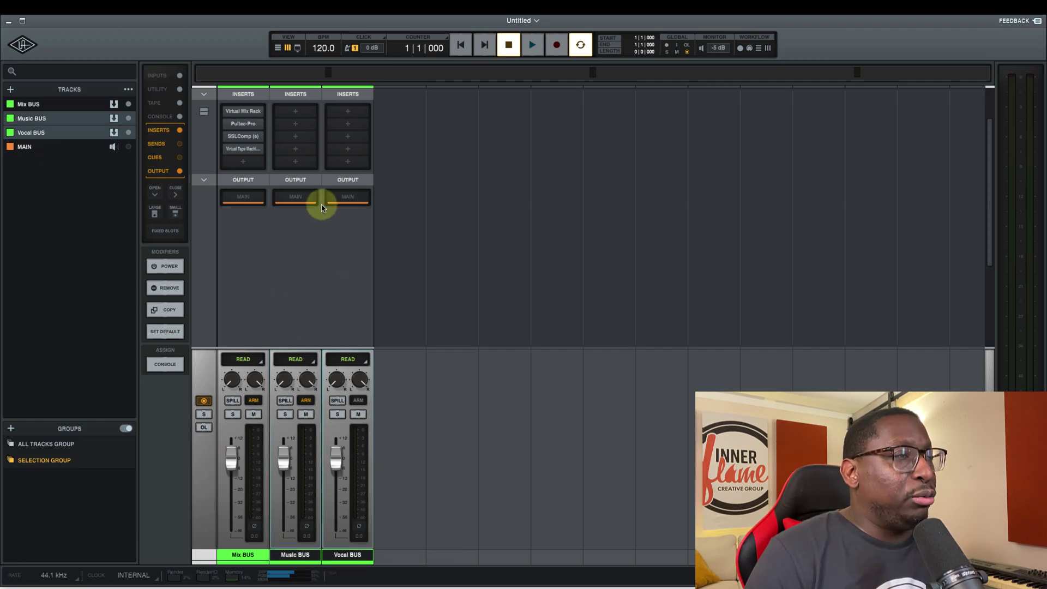
left_click(297, 197)
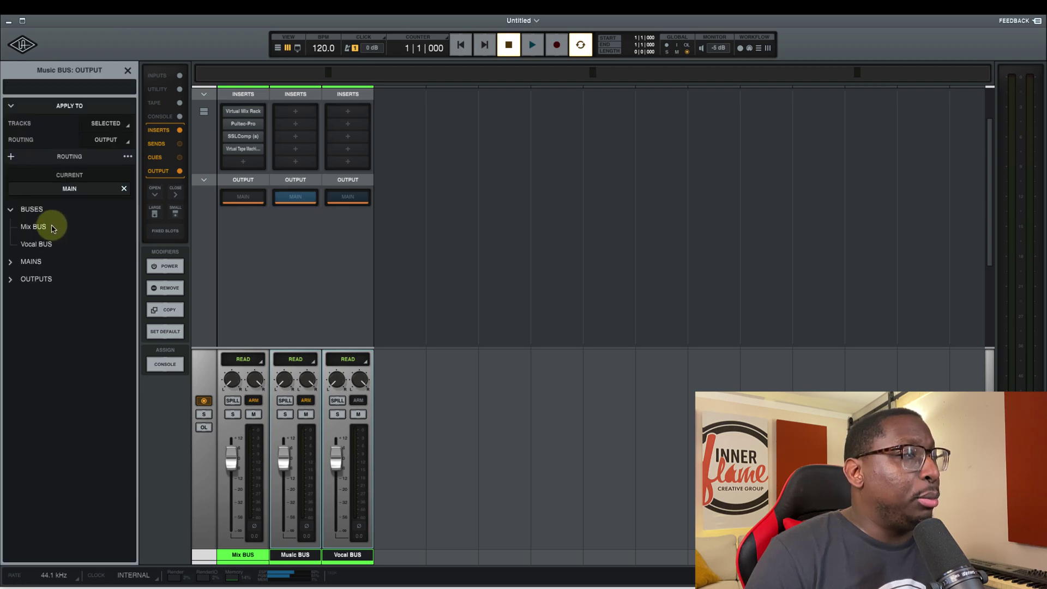
left_click(40, 227)
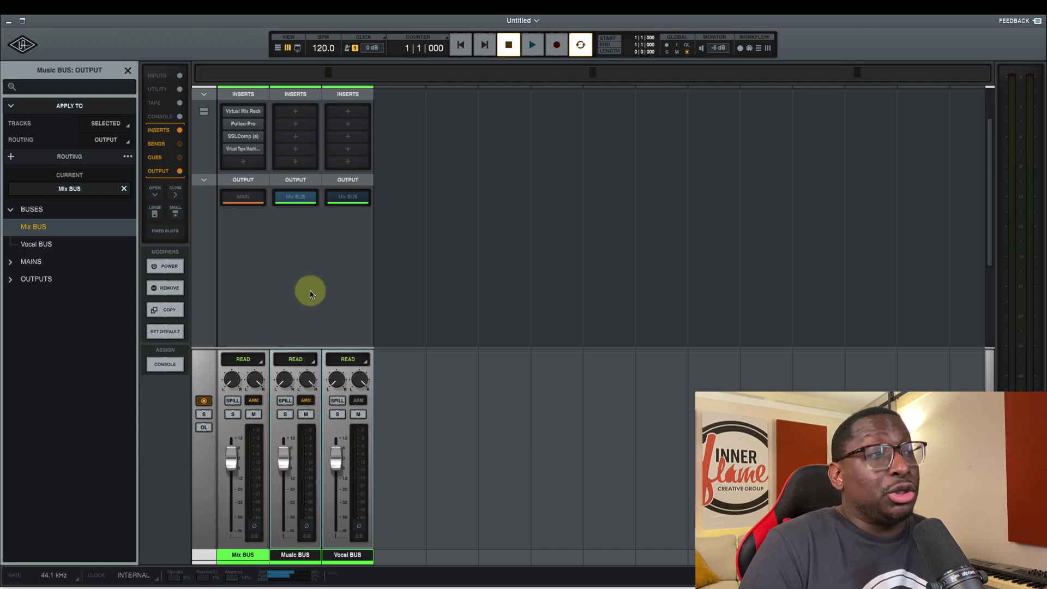
- Create 10 new stereo buses named BUS from the output routing of Vocal BUS
left_click(251, 559)
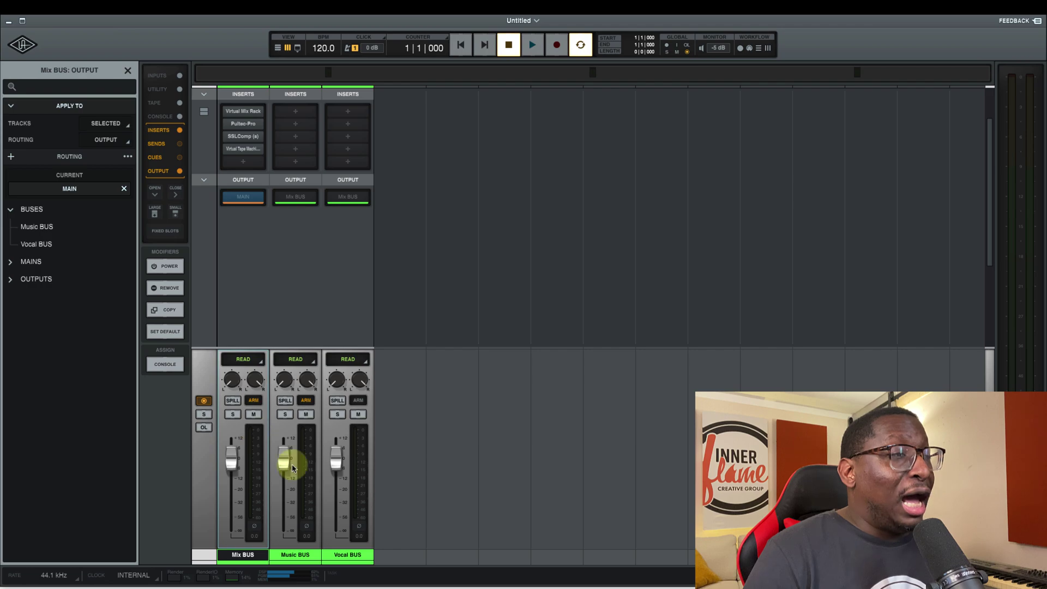
left_click(345, 554)
left_click(128, 157)
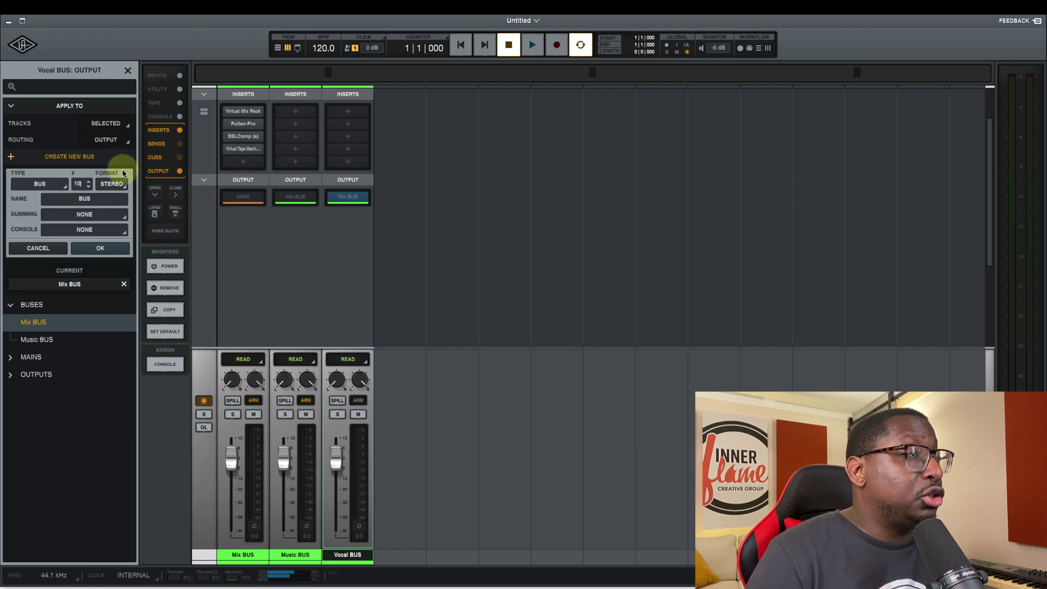
left_click(113, 250)
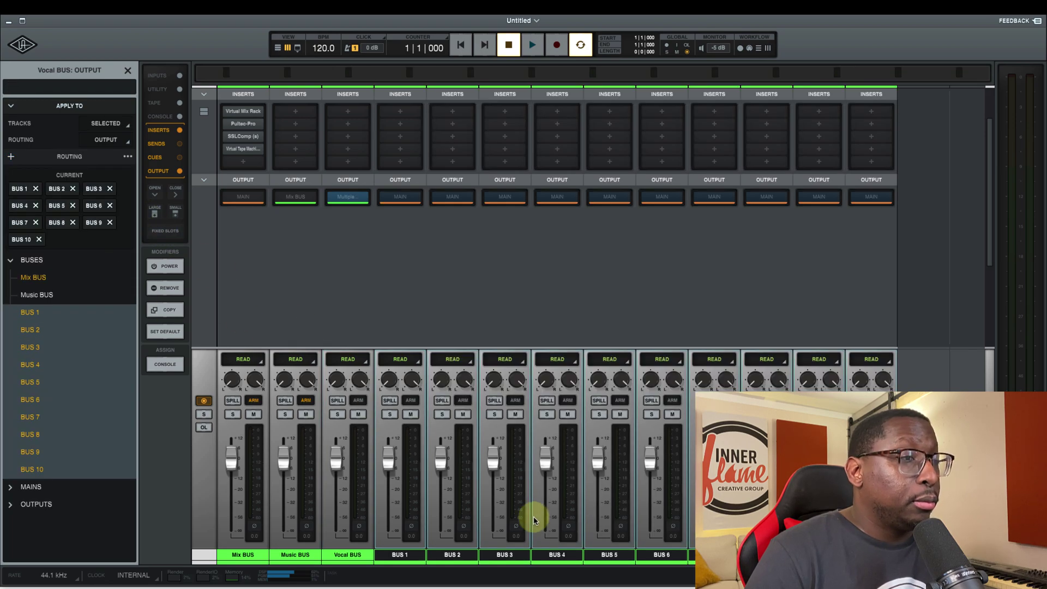
- Create 10 new mono buses named BUS from the output routing of BUS 10
left_click(872, 554)
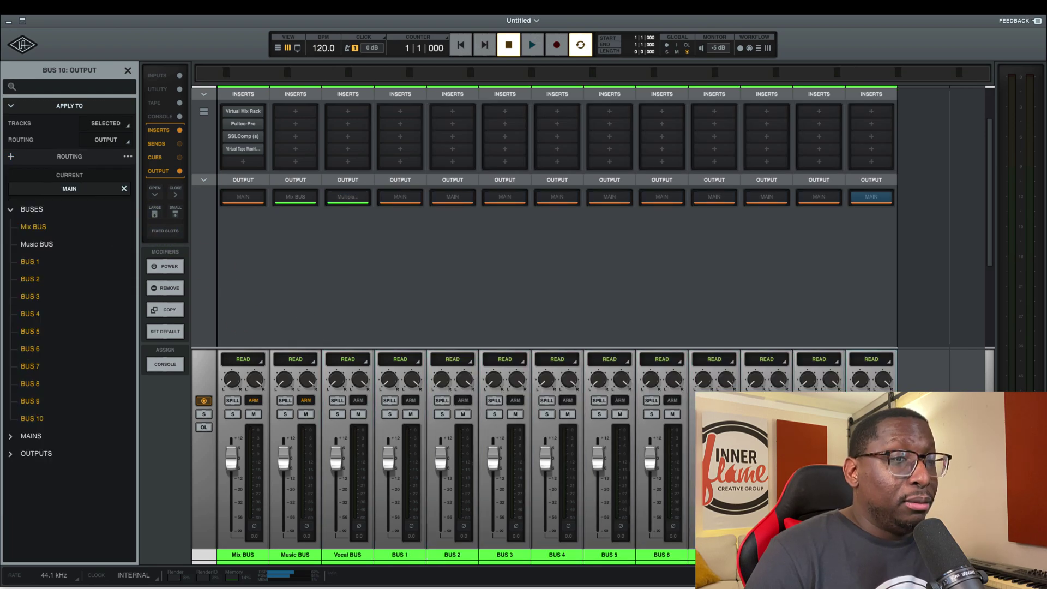
left_click(10, 157)
left_click(101, 192)
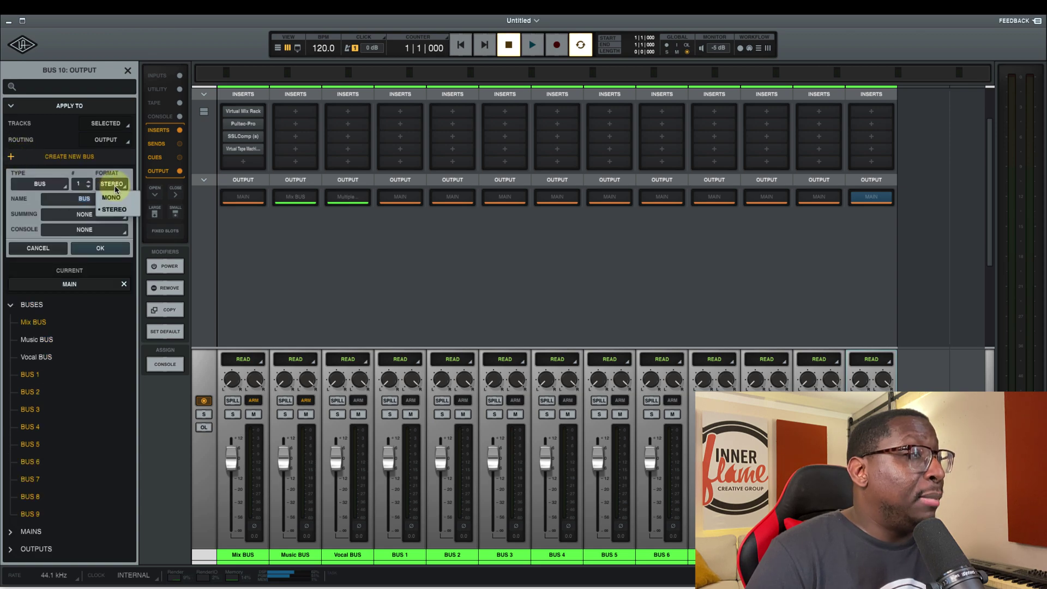
left_click(117, 201)
left_click(104, 248)
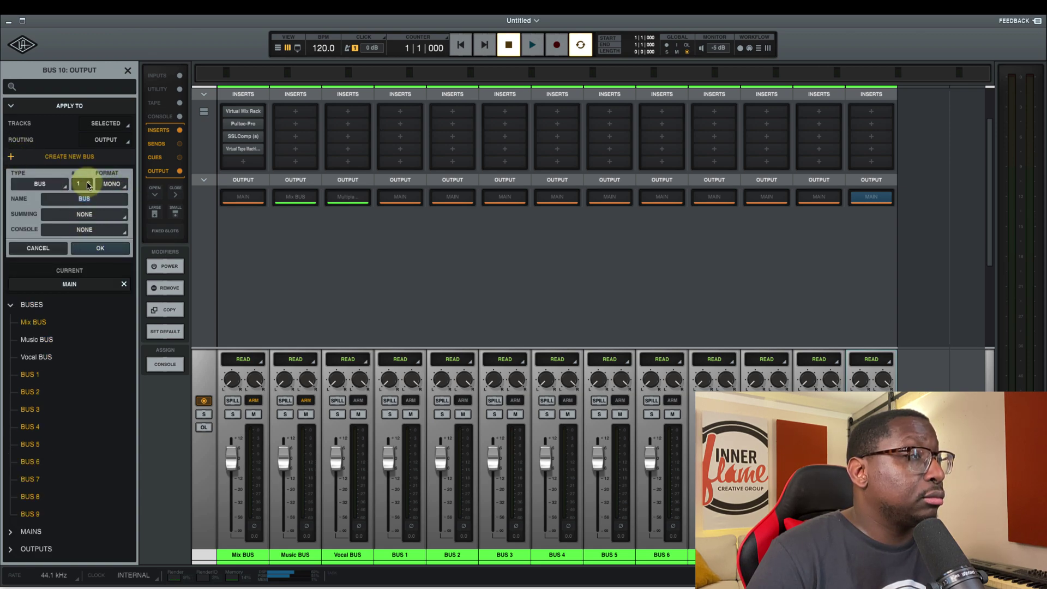
left_click(78, 184)
type("10")
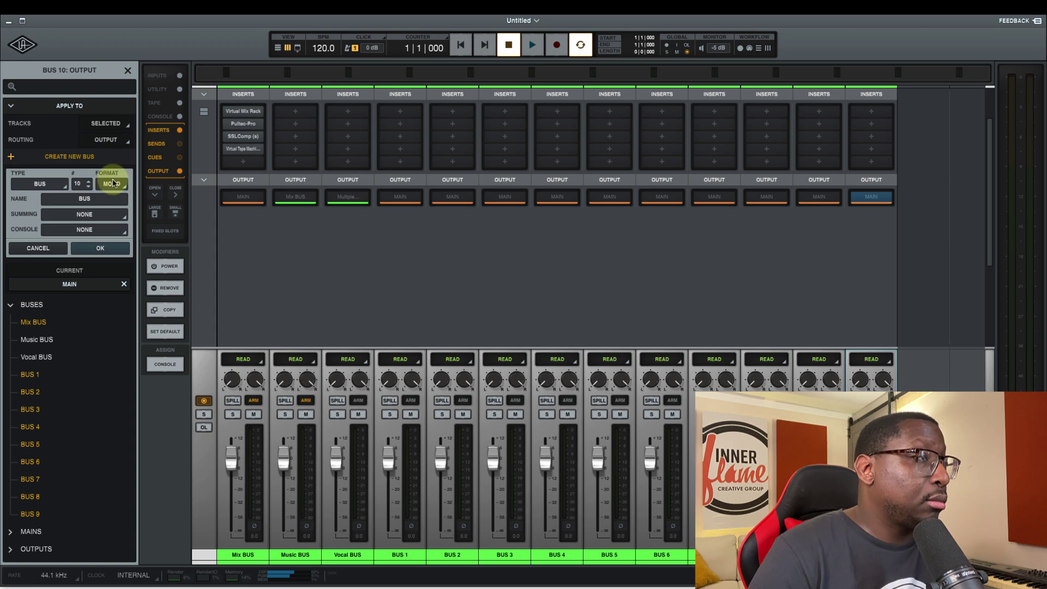
key("Return")
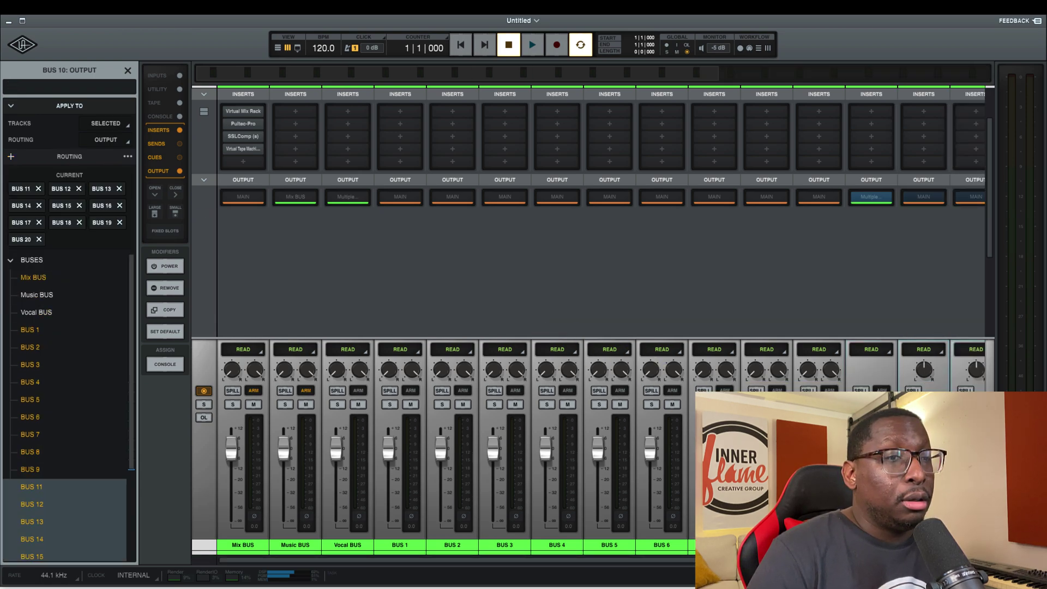
- Colour Mix BUS blue, and give Music BUS and Vocal BUS the same blue
left_click_drag(626, 560, 519, 561)
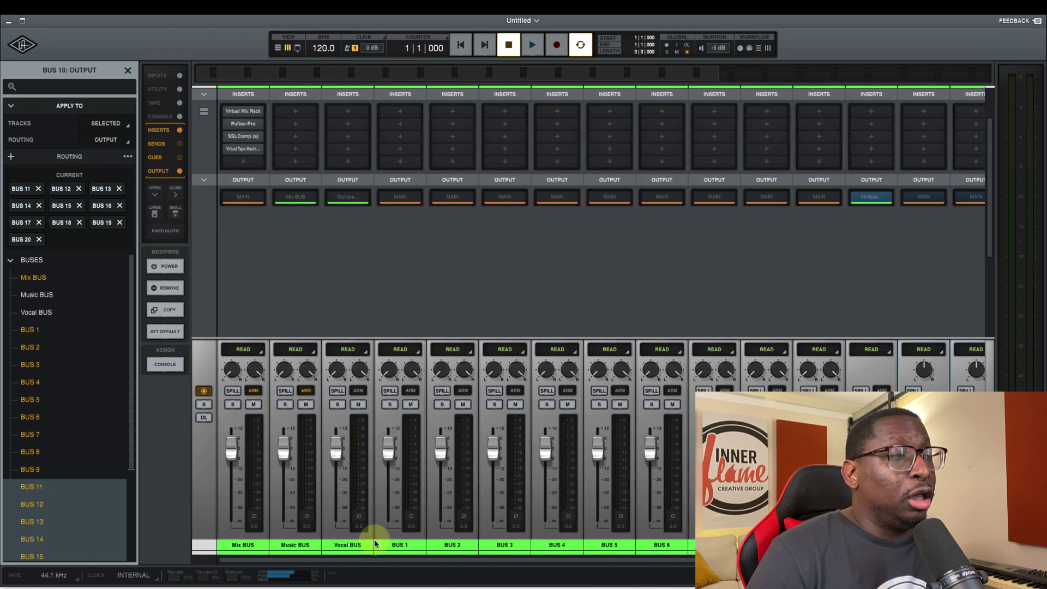
left_click(248, 553)
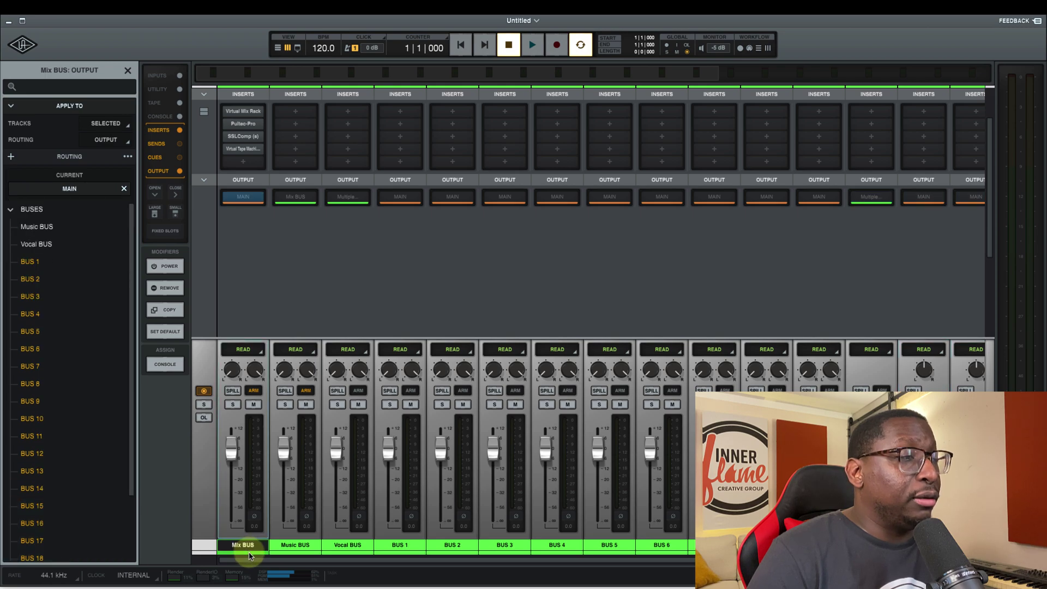
left_click(251, 556)
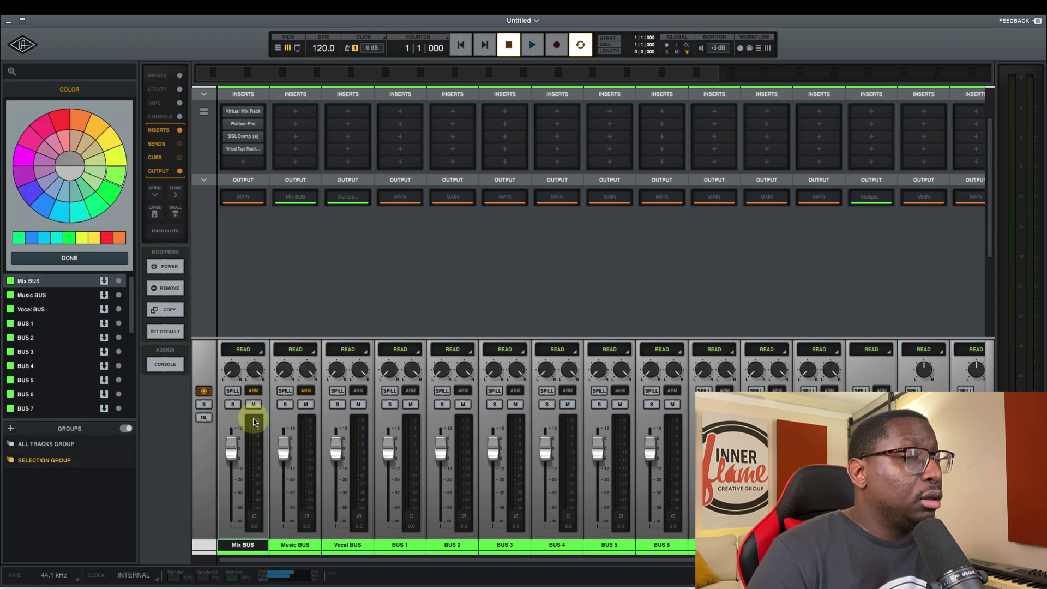
left_click(40, 208)
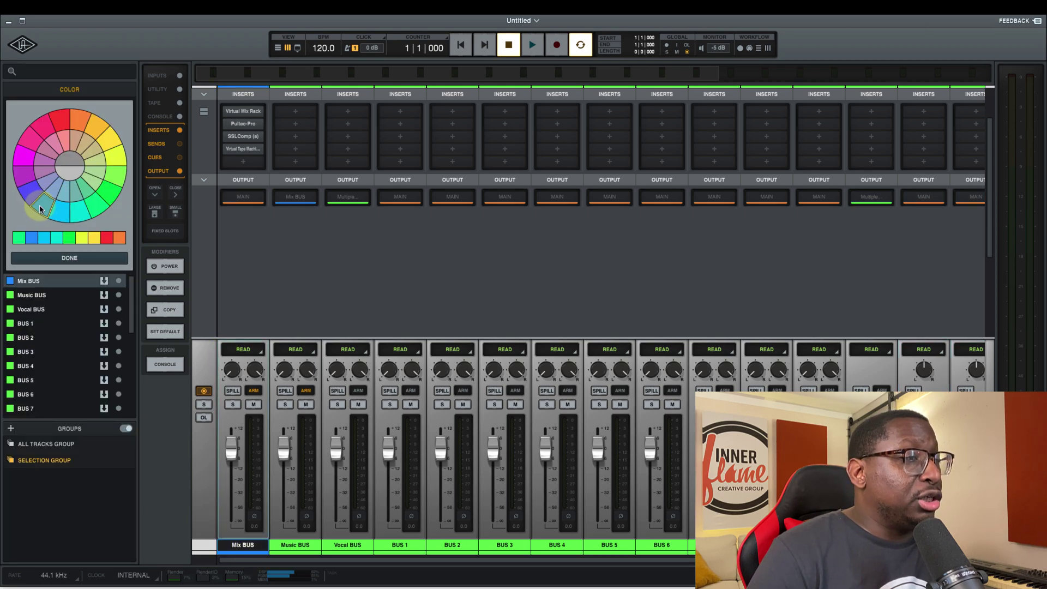
left_click(311, 547)
left_click(343, 547, "shift")
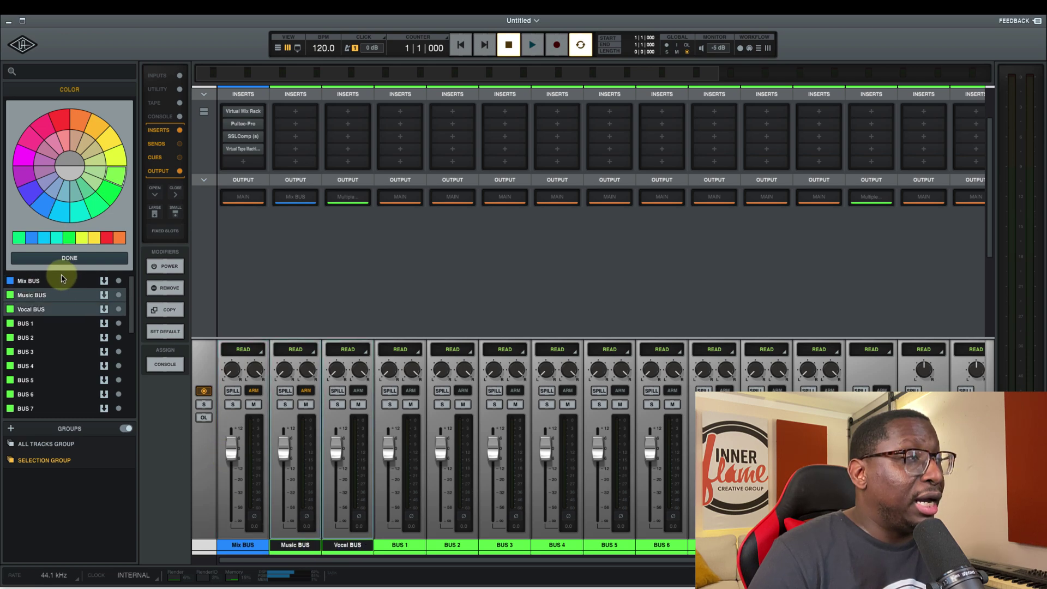
left_click(46, 213)
- Select BUS 1 through BUS 20 together and colour them all light blue
left_click(399, 545)
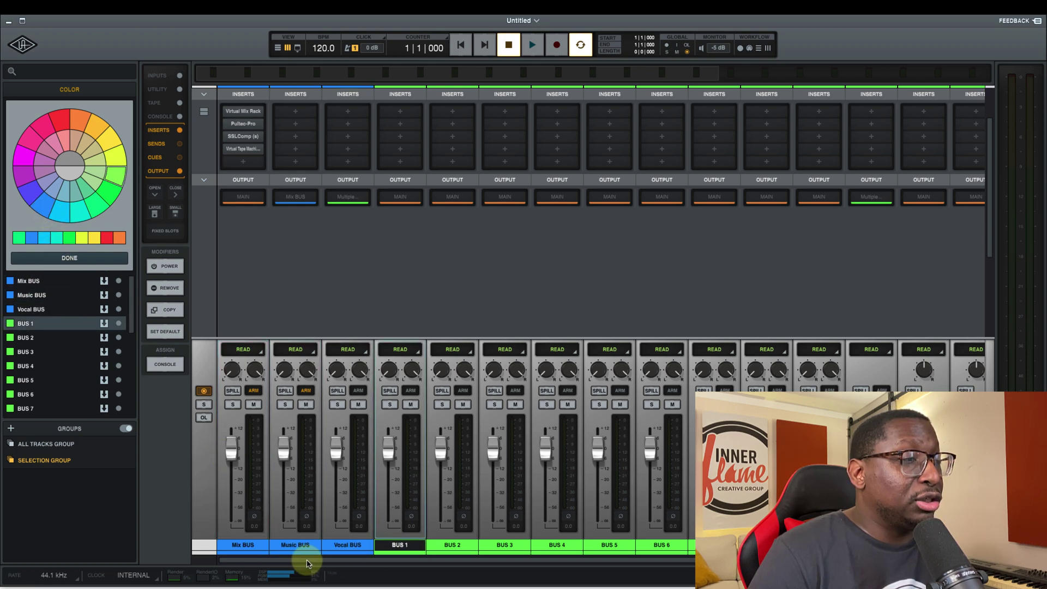
left_click_drag(300, 560, 649, 554)
key("super+a")
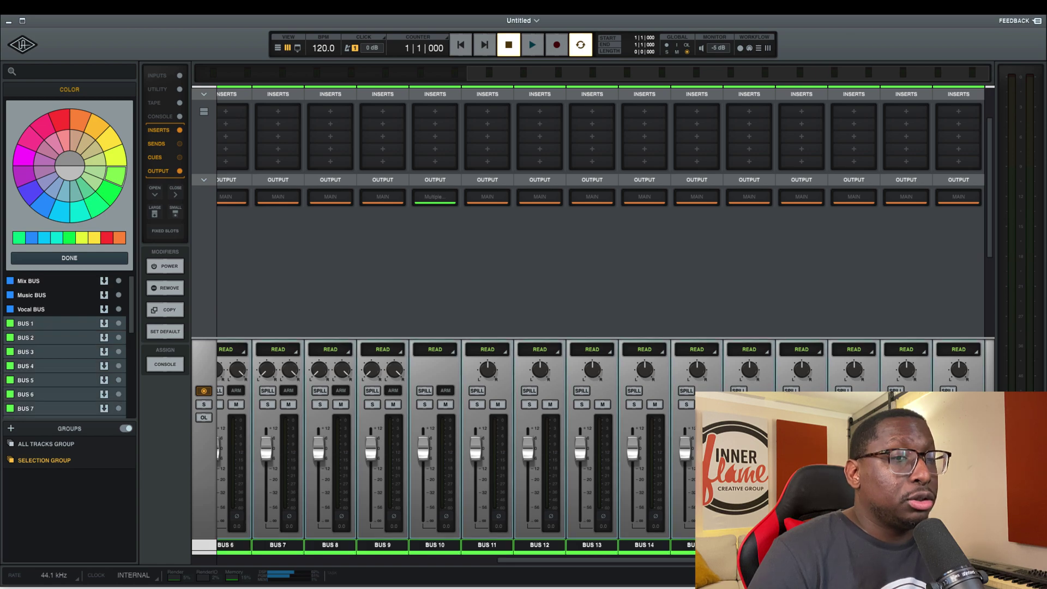
left_click(60, 215)
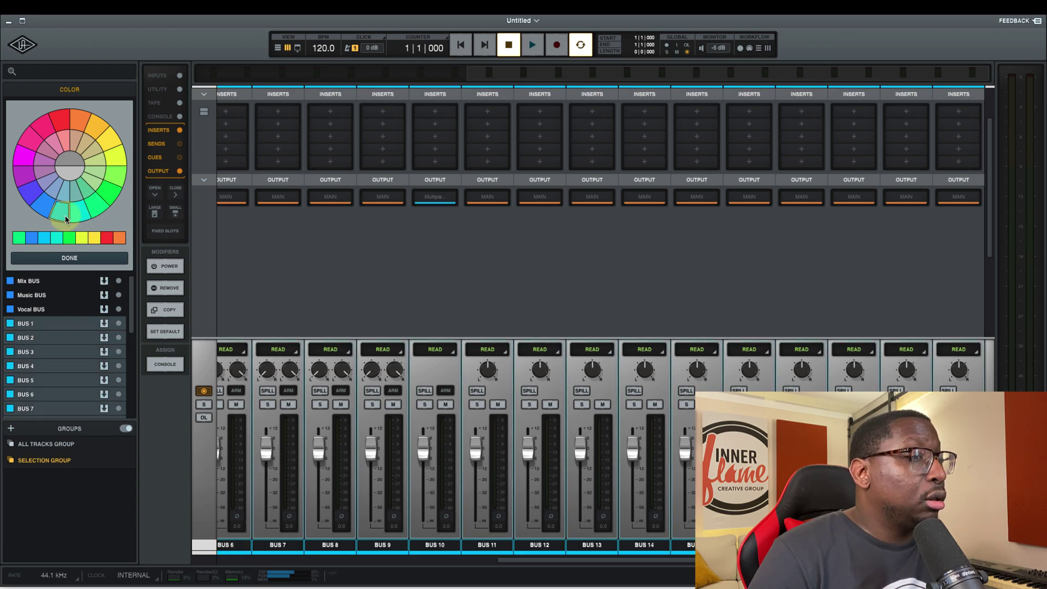
left_click_drag(515, 564, 245, 558)
- Finish colouring and create 8 new stereo buses named BUS directly after Vocal BUS
left_click(318, 548)
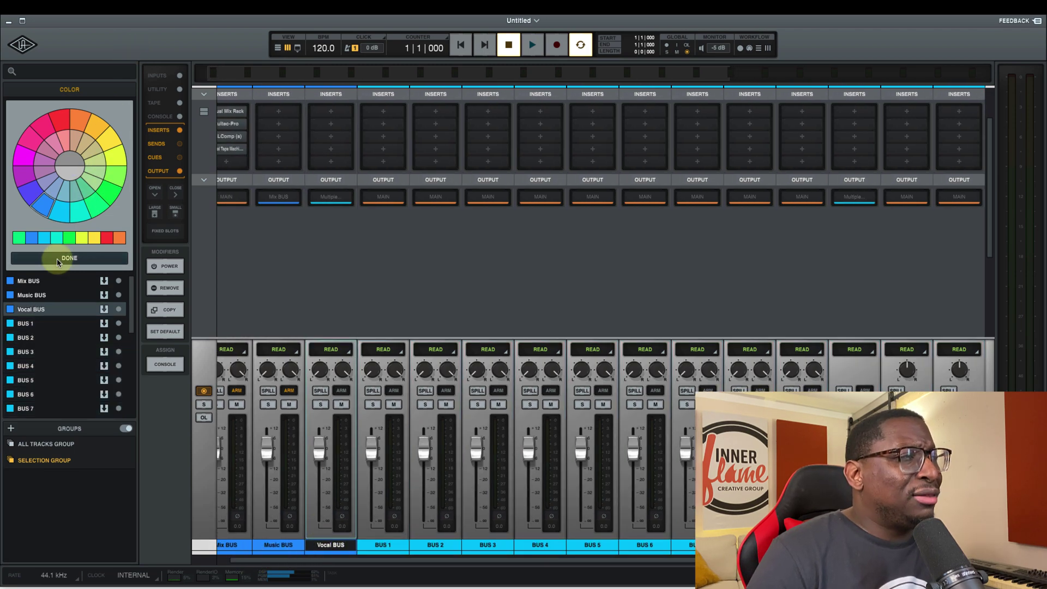
left_click(89, 261)
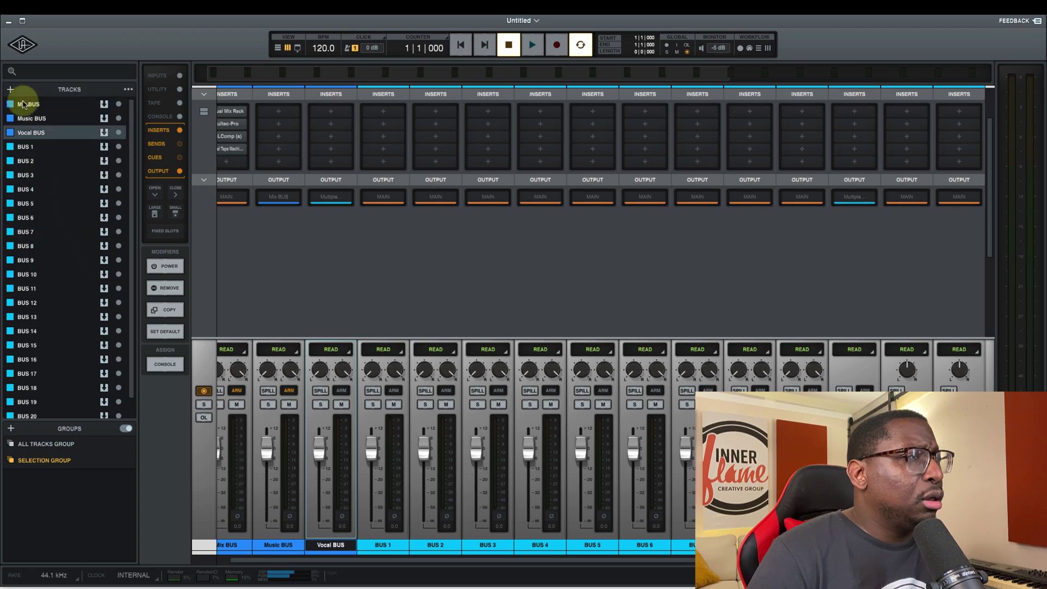
left_click(11, 88)
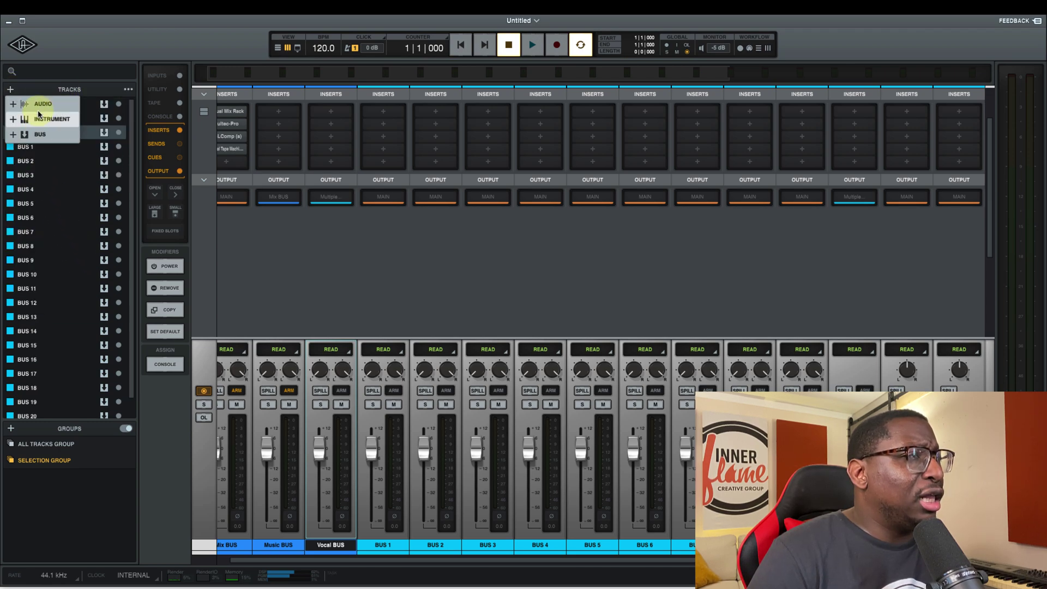
left_click(39, 134)
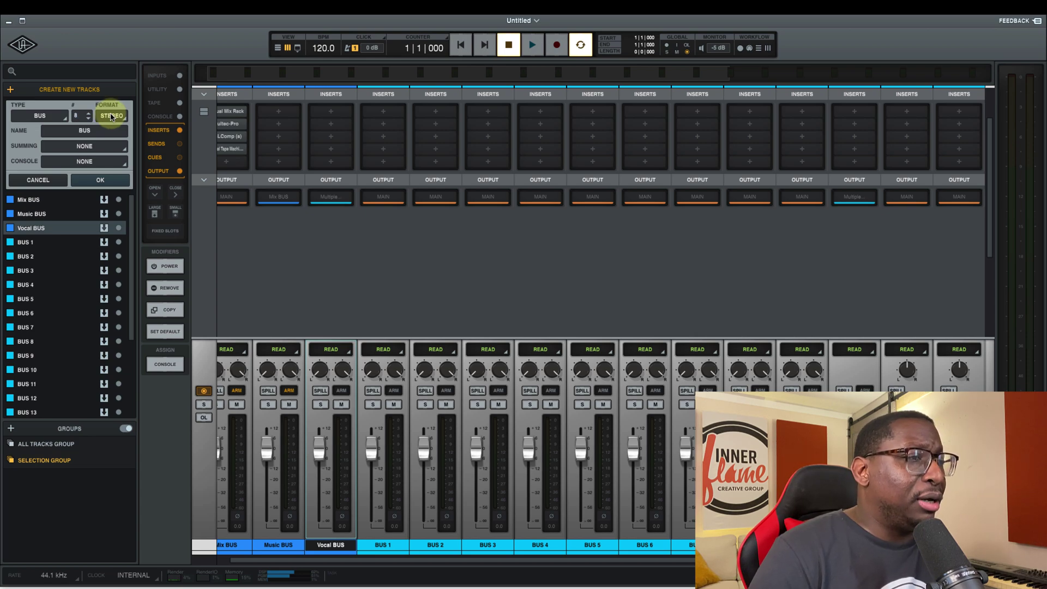
key("Return")
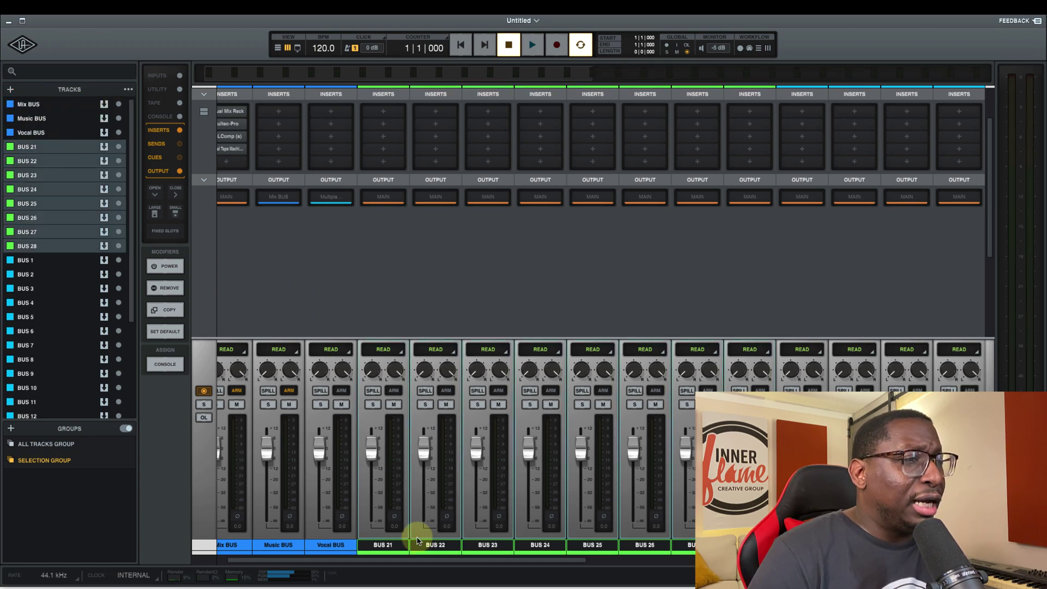
- Rename the eight new buses BUS 21 to BUS 28 as FX1 through FX8 in order
left_click(391, 546)
double_click(392, 547)
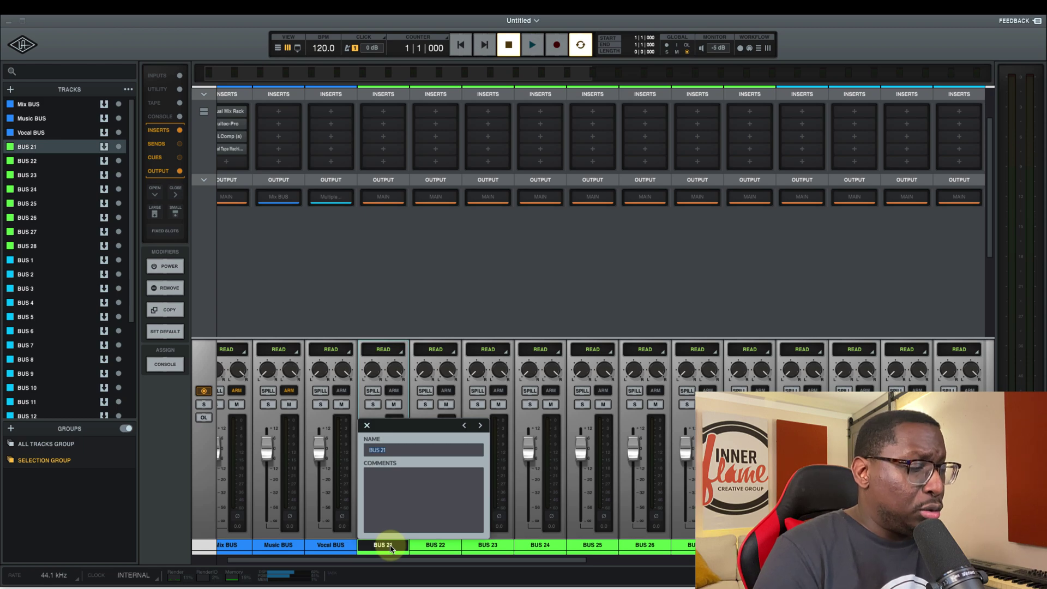
type("FX")
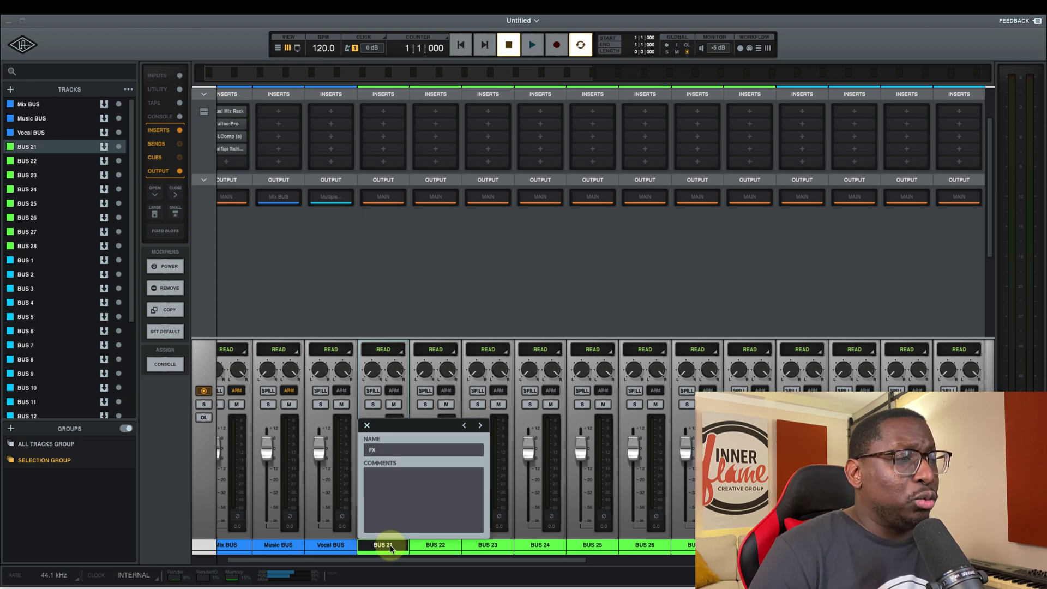
type("1")
key("Tab")
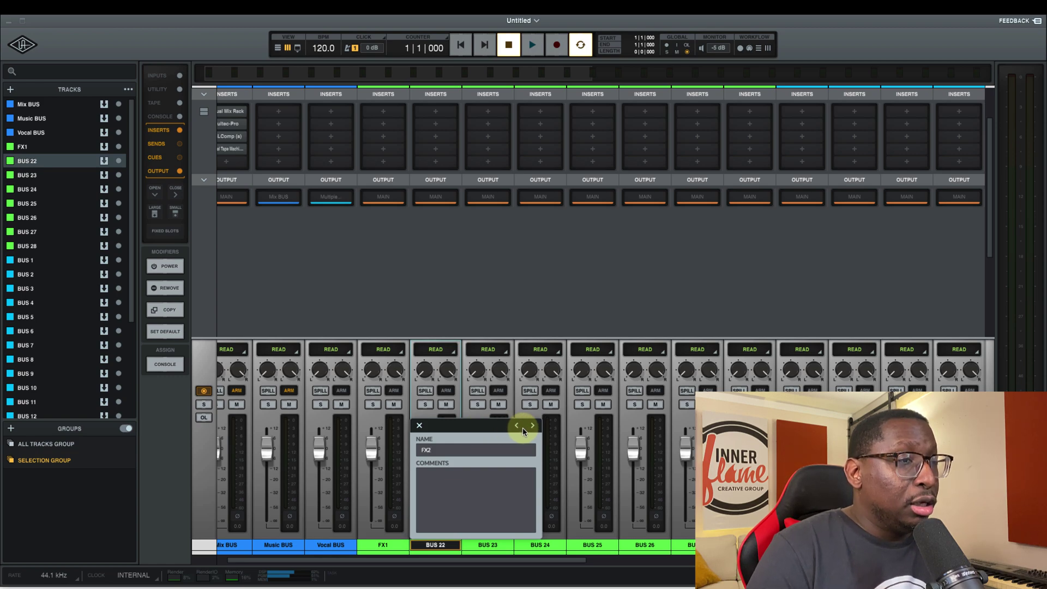
type("FX2")
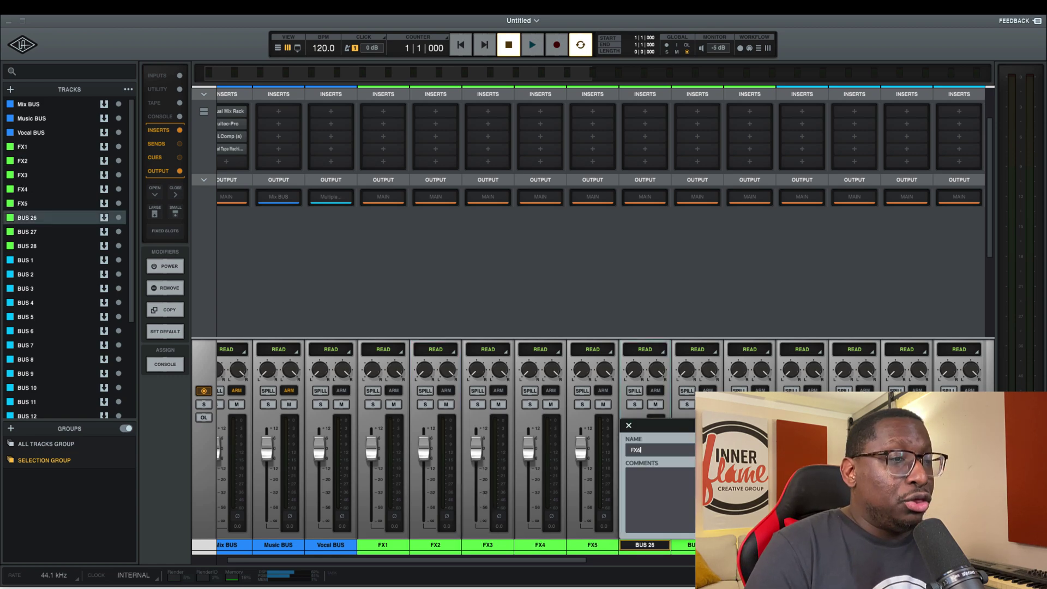
type("FX6")
key("Tab")
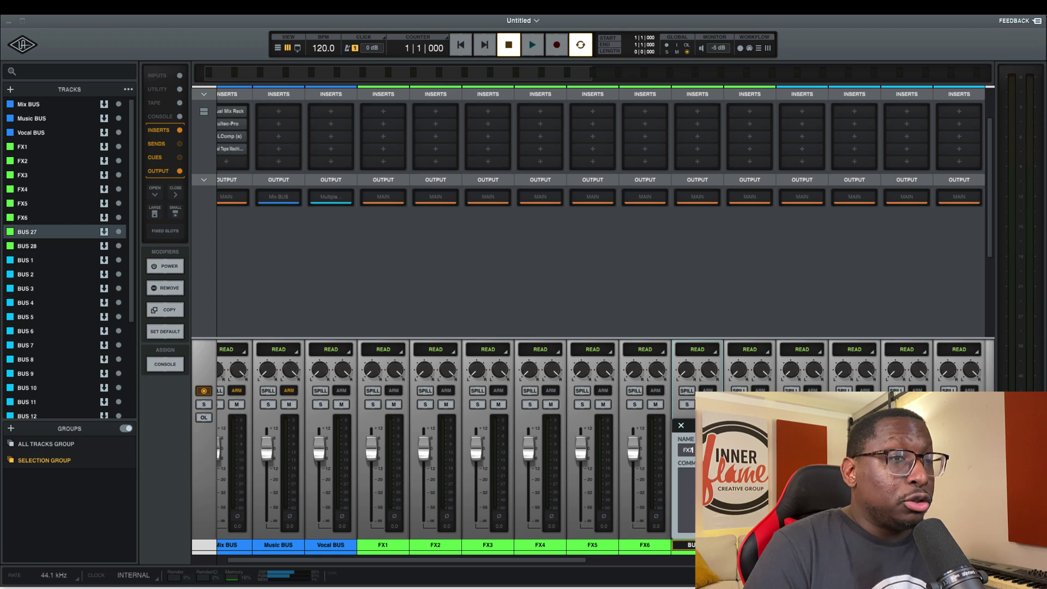
key("Tab")
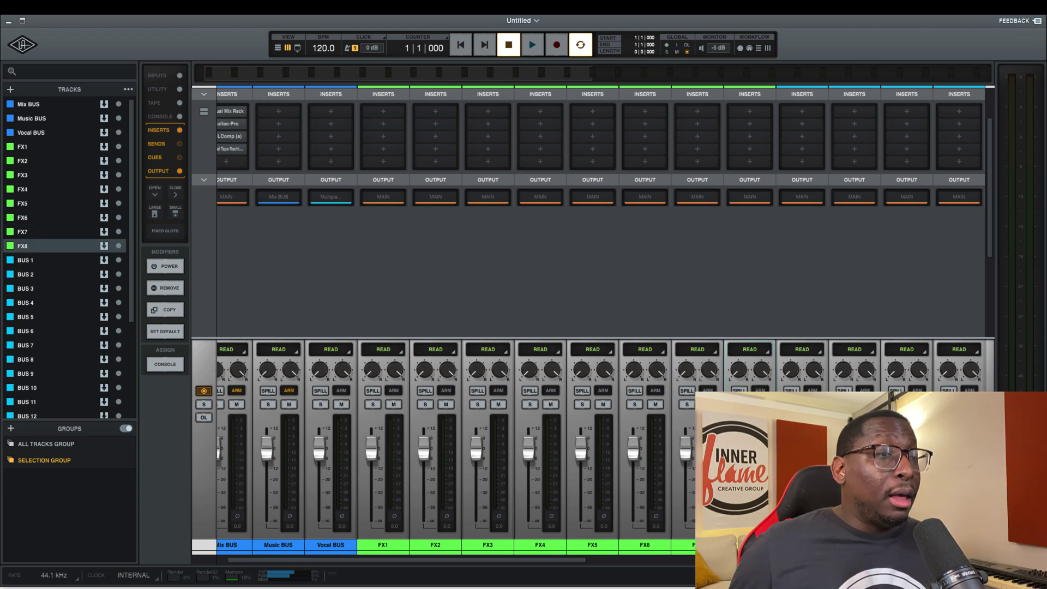
- Colour the buses FX1 through FX8 purple together and finish colouring
left_click(378, 547, "shift")
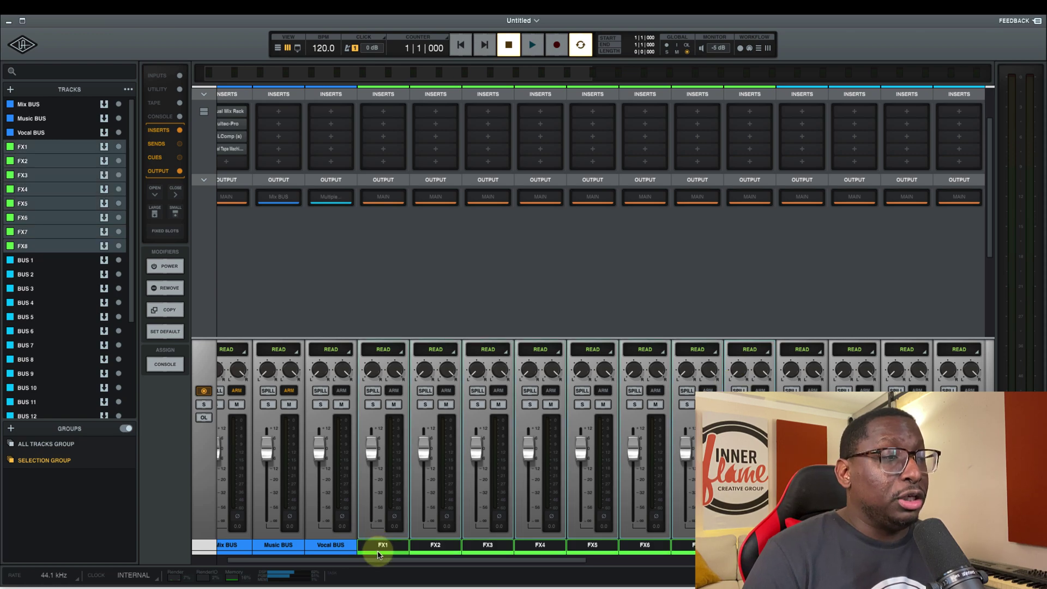
left_click(378, 553)
left_click(24, 175)
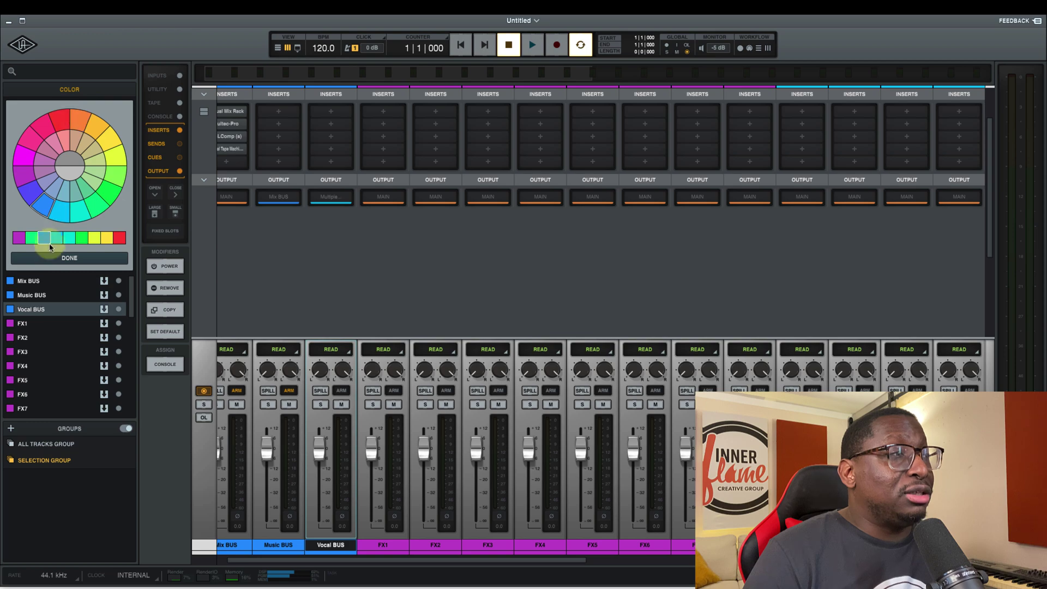
left_click(57, 257)
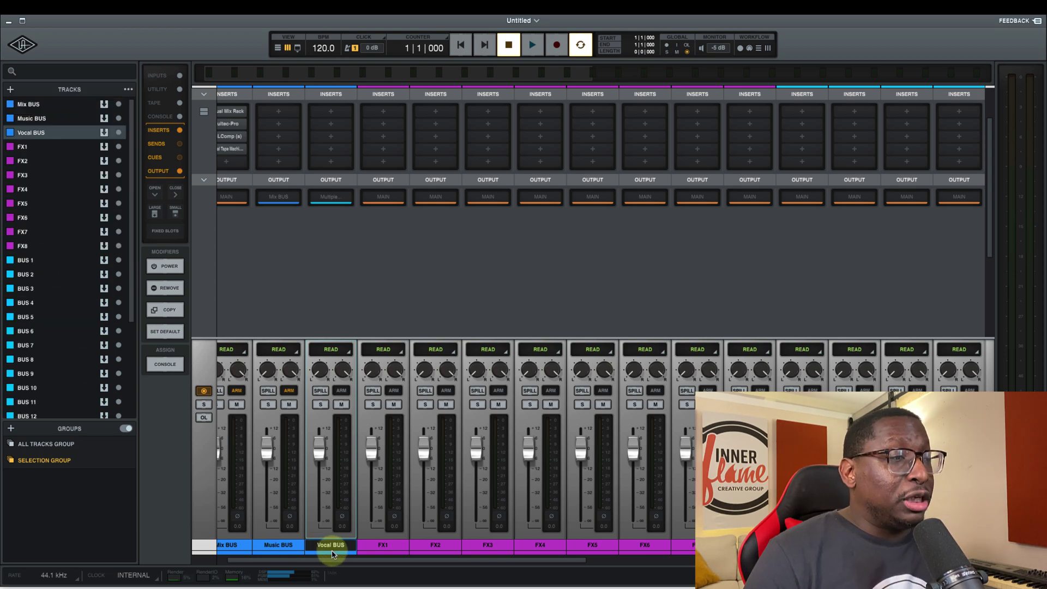
- Select FX1 through FX8 and BUS 1 through BUS 20 and route all their outputs to Mix BUS
left_click(377, 544)
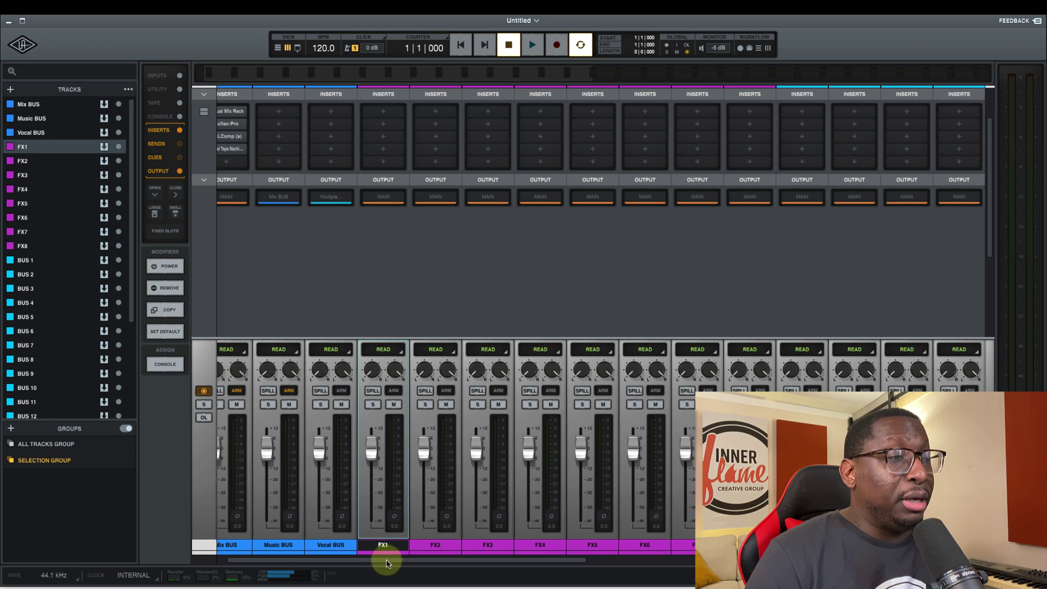
left_click_drag(387, 562, 784, 561)
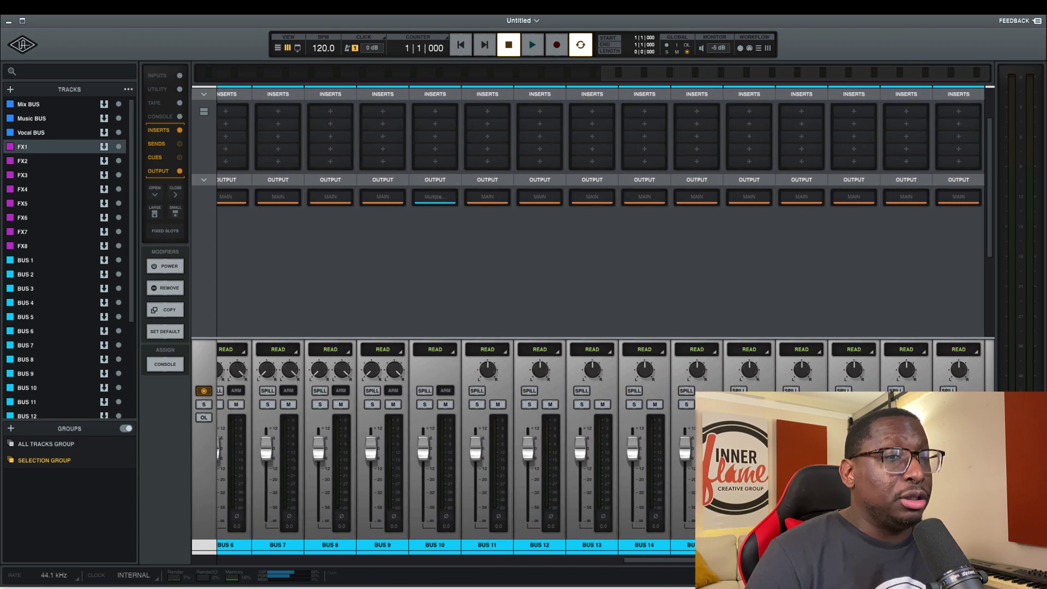
left_click(279, 198)
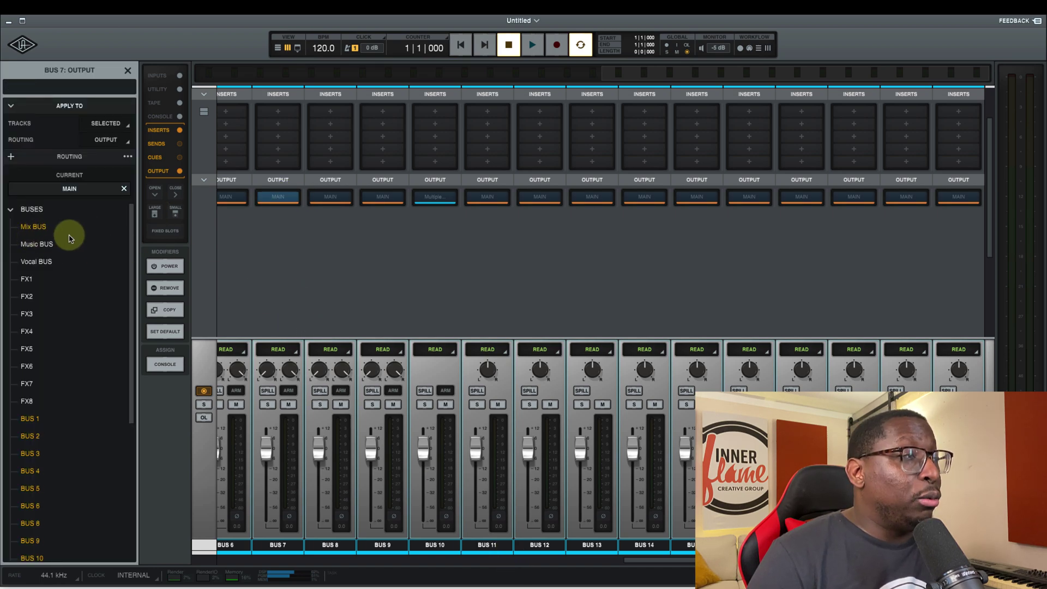
left_click(33, 225)
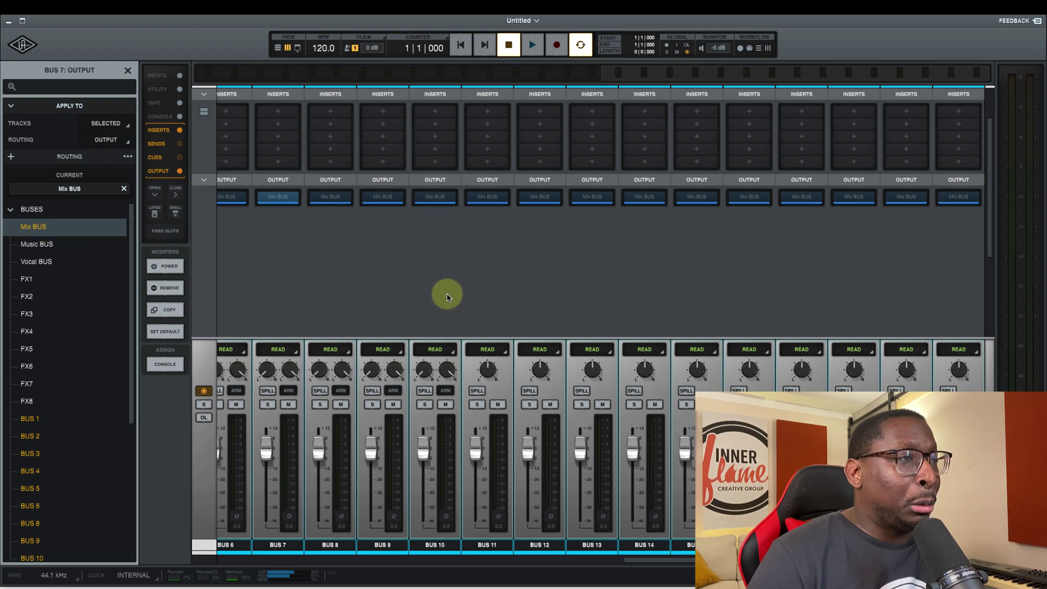
left_click_drag(653, 562, 129, 542)
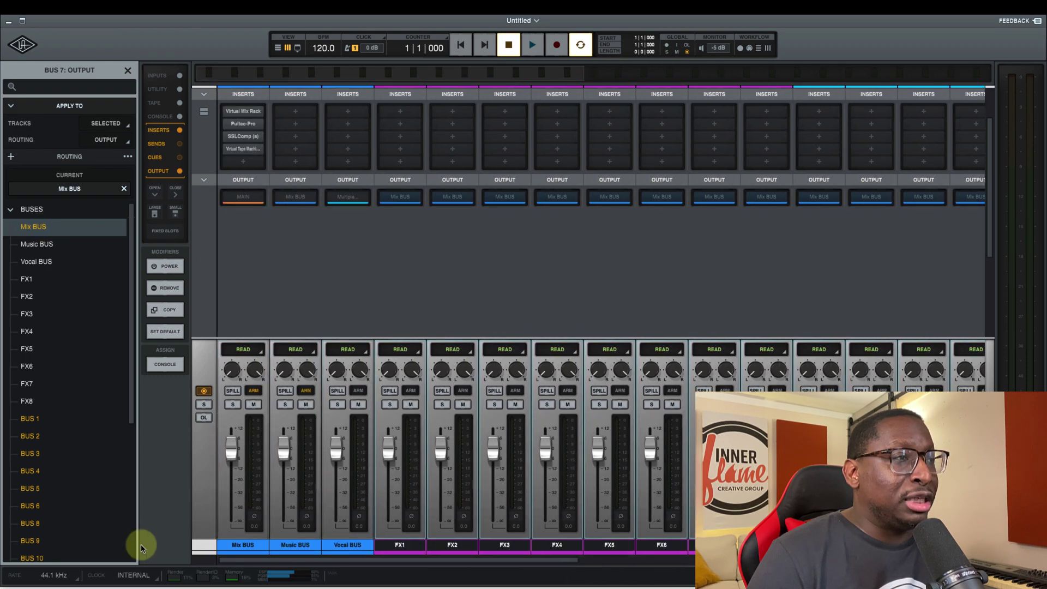
- Route the output of Vocal BUS to Mix BUS only
left_click(315, 547)
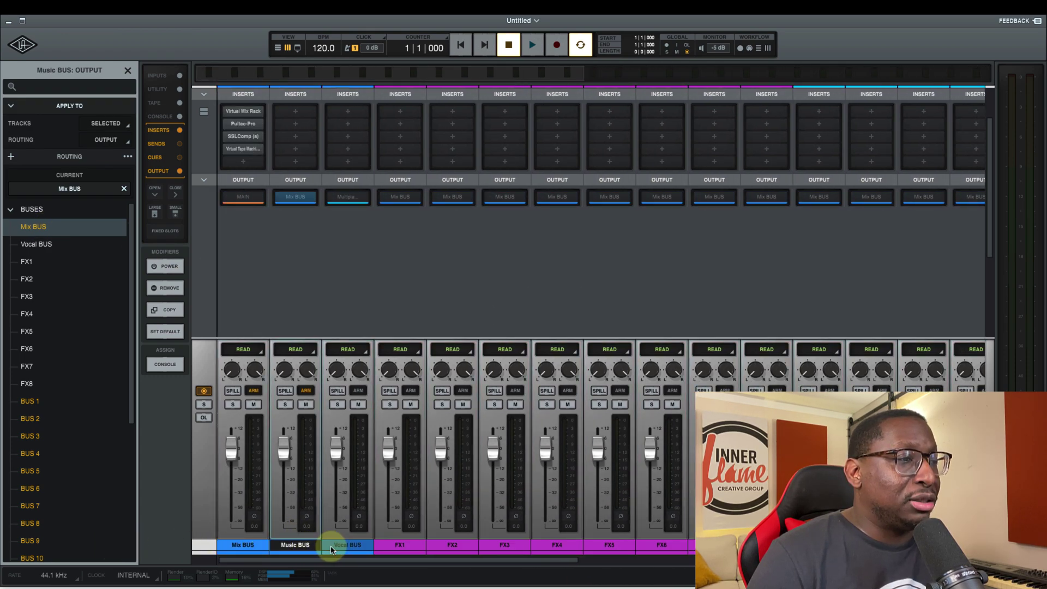
left_click(344, 546)
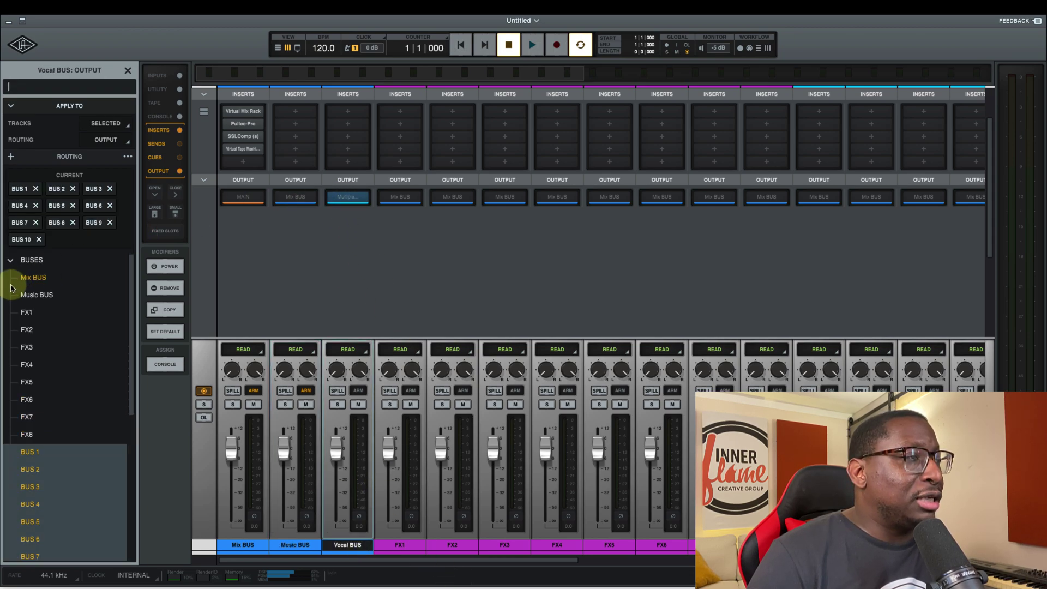
left_click(34, 278)
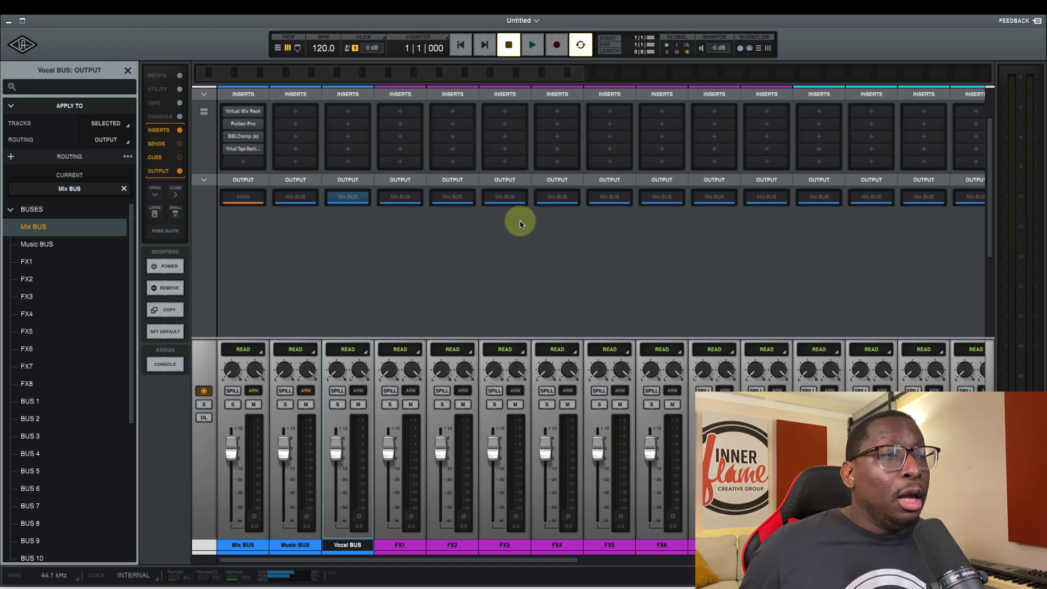
left_click_drag(444, 559, 400, 558)
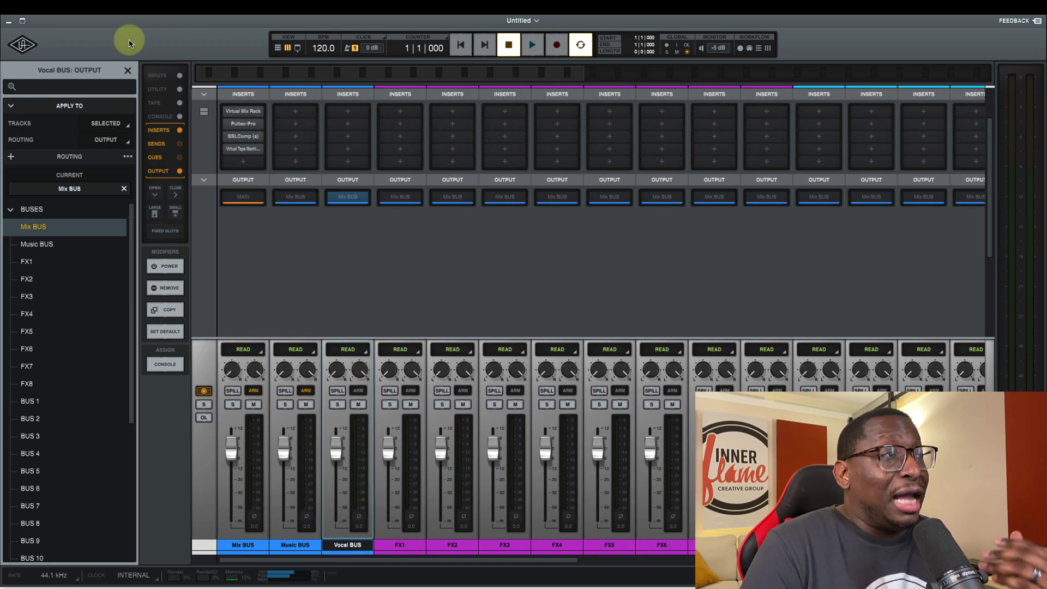
left_click_drag(416, 560, 610, 554)
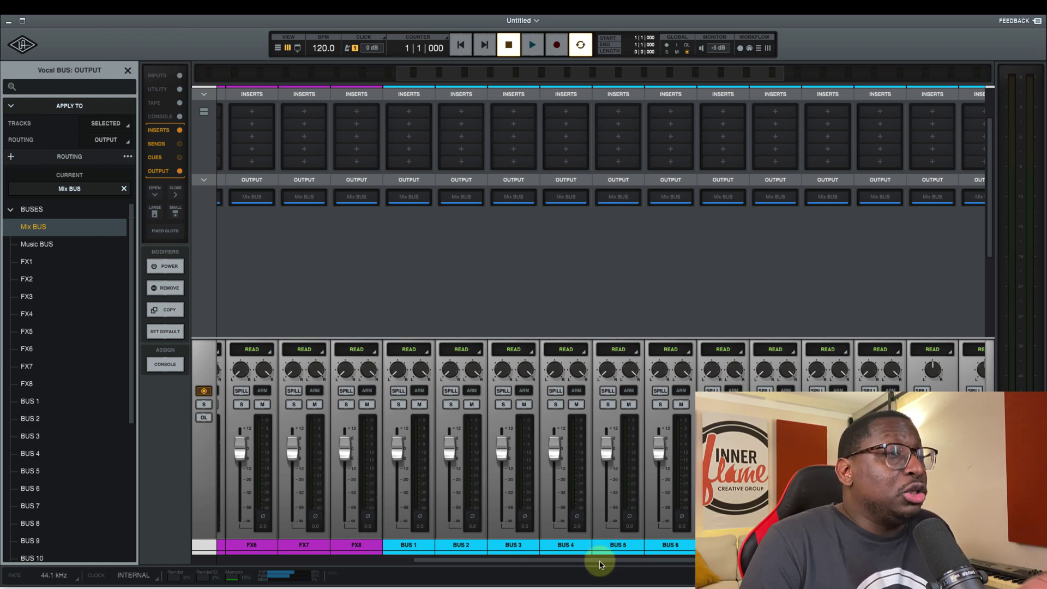
left_click_drag(600, 560, 334, 555)
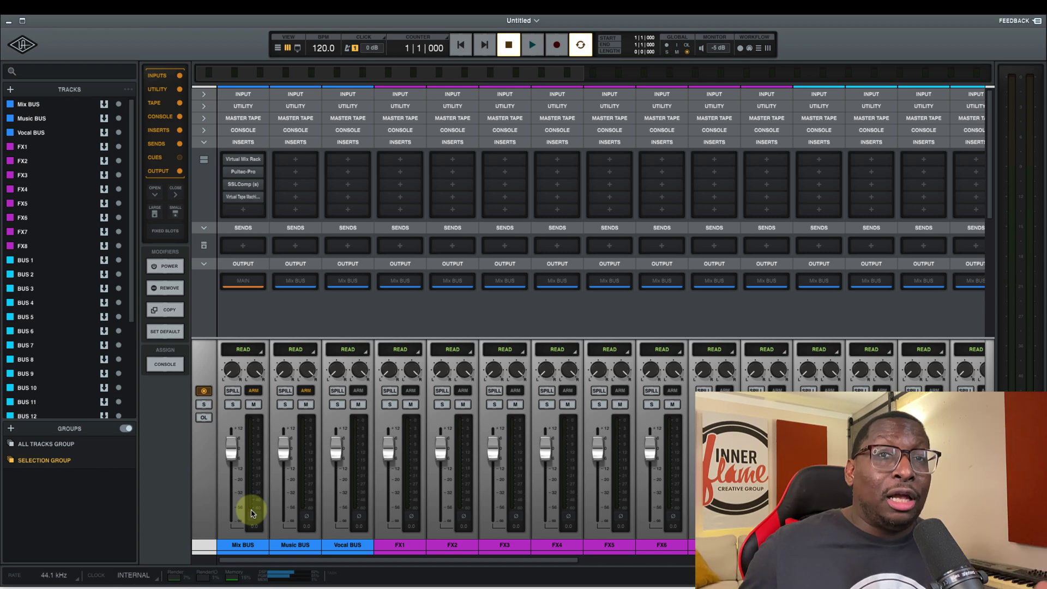
- Create one stereo audio track named Mix Print and place it directly before Mix BUS
left_click(243, 546)
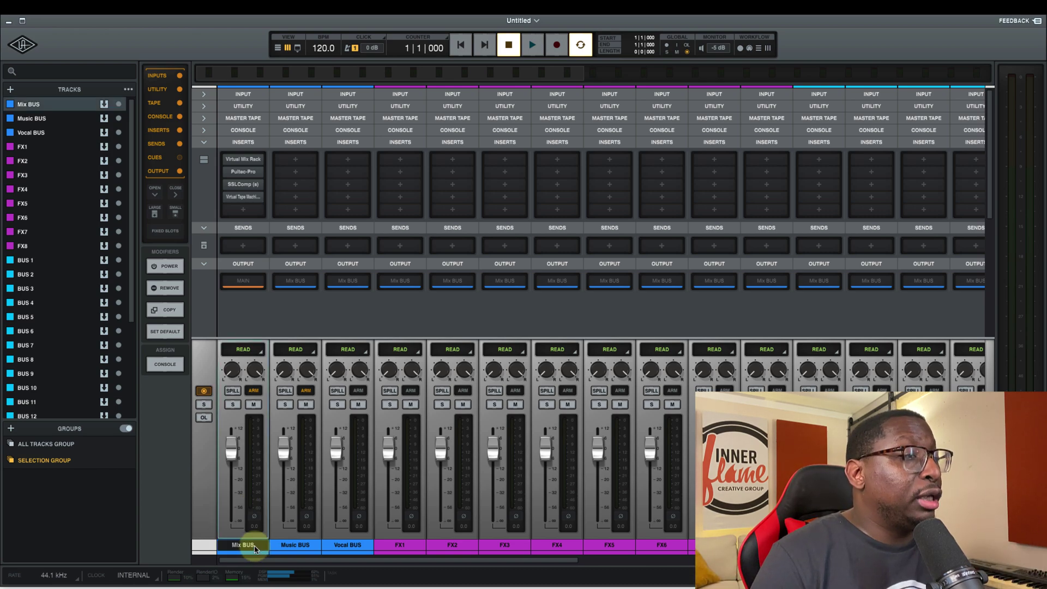
left_click(114, 12)
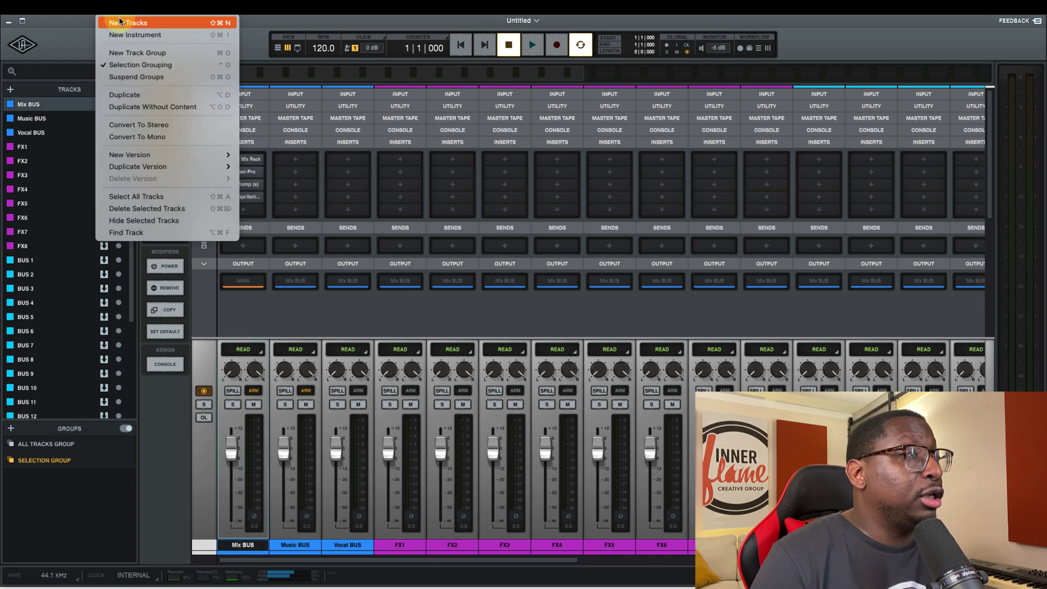
left_click(130, 21)
left_click(80, 117)
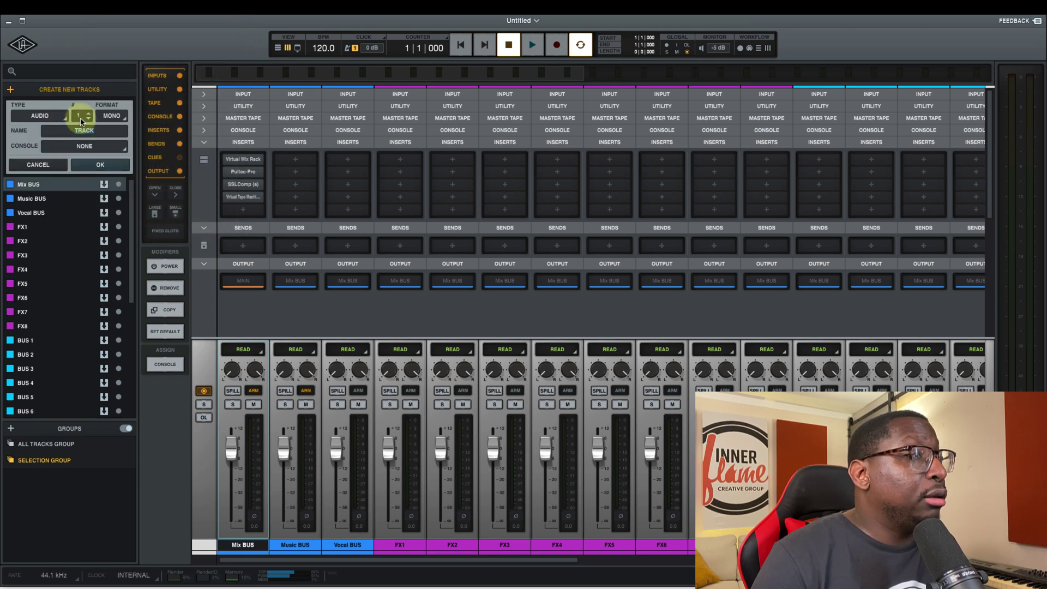
left_click(112, 115)
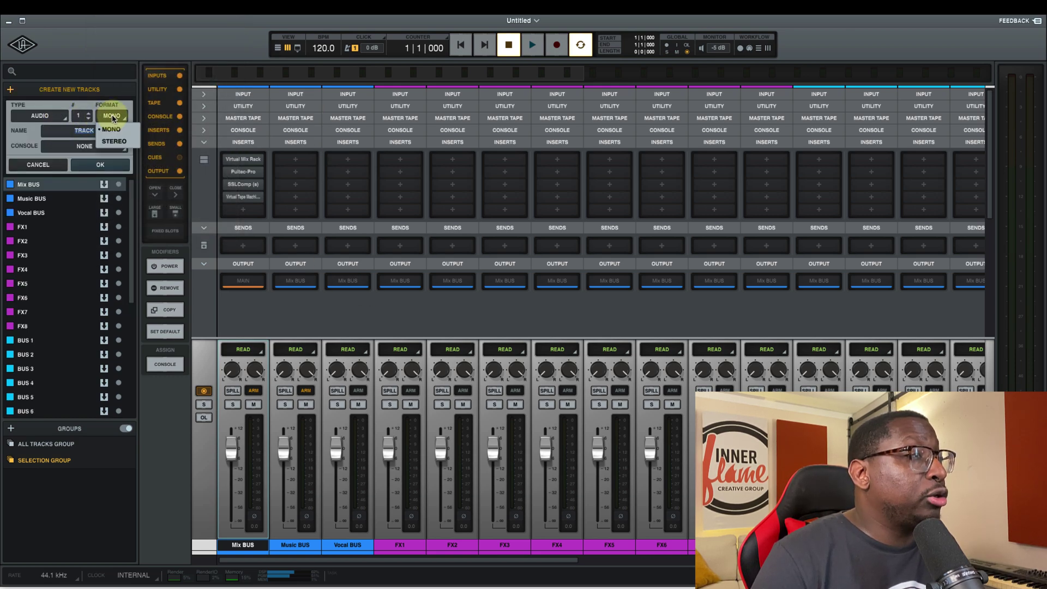
left_click(114, 142)
type("M")
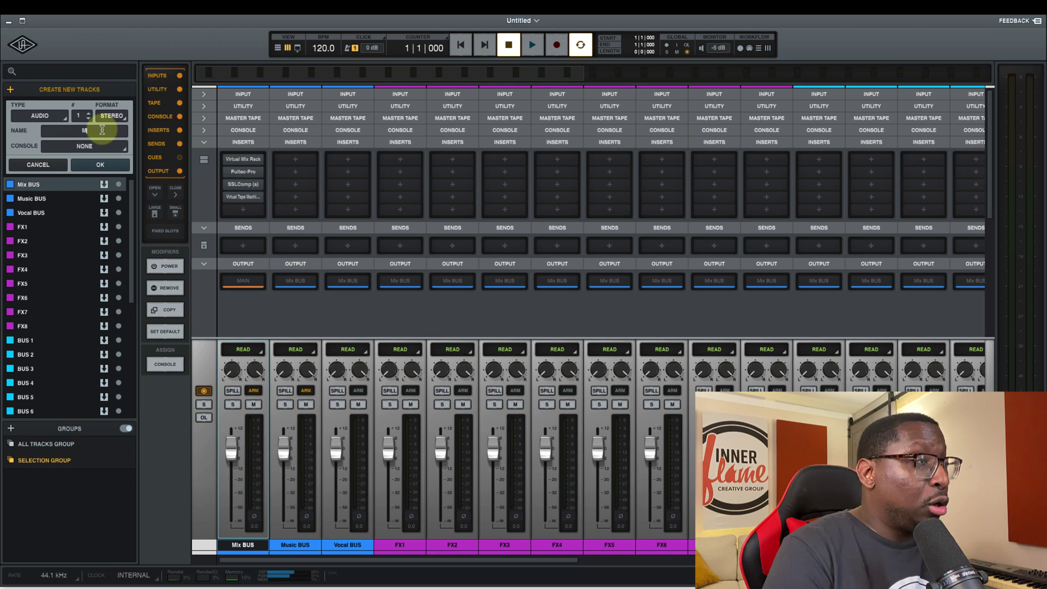
type("ix Print")
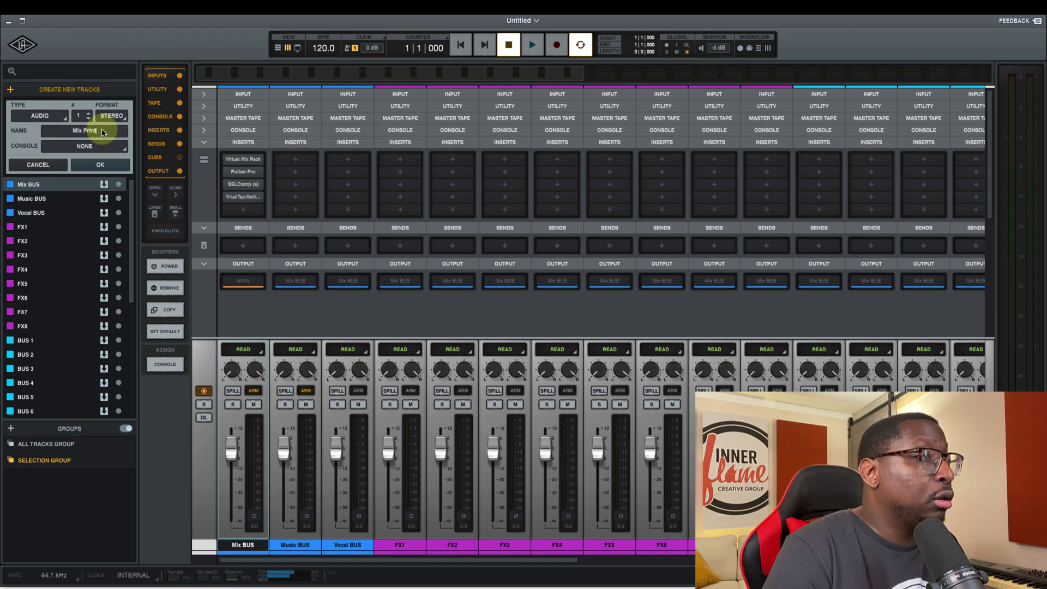
key("Return")
left_click_drag(299, 556, 244, 547)
- Set the input of the Mix Print track to Mix Print IN L/Print IN R
left_click(204, 93)
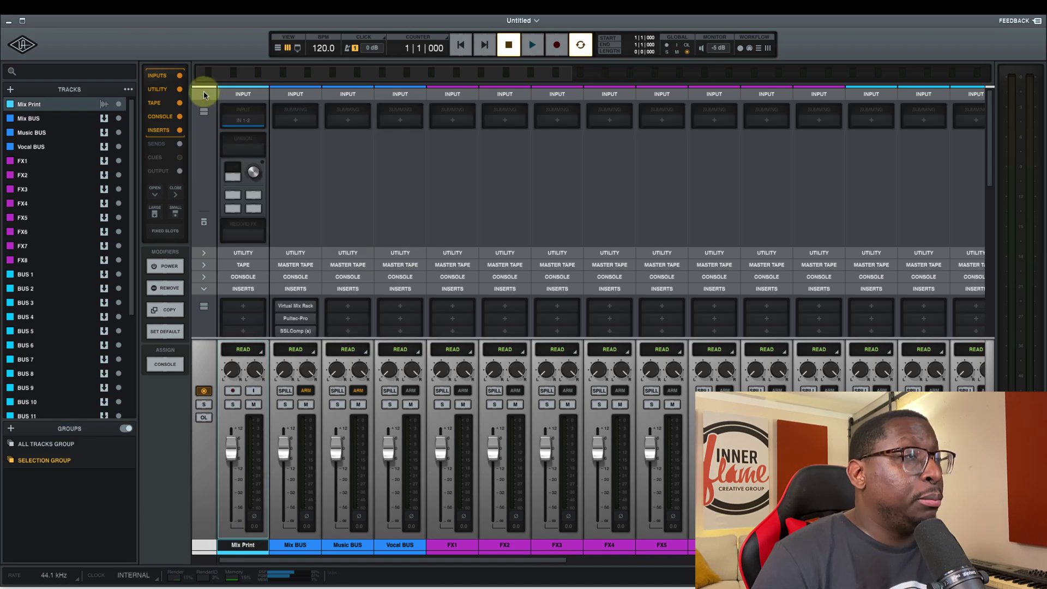
left_click(242, 121)
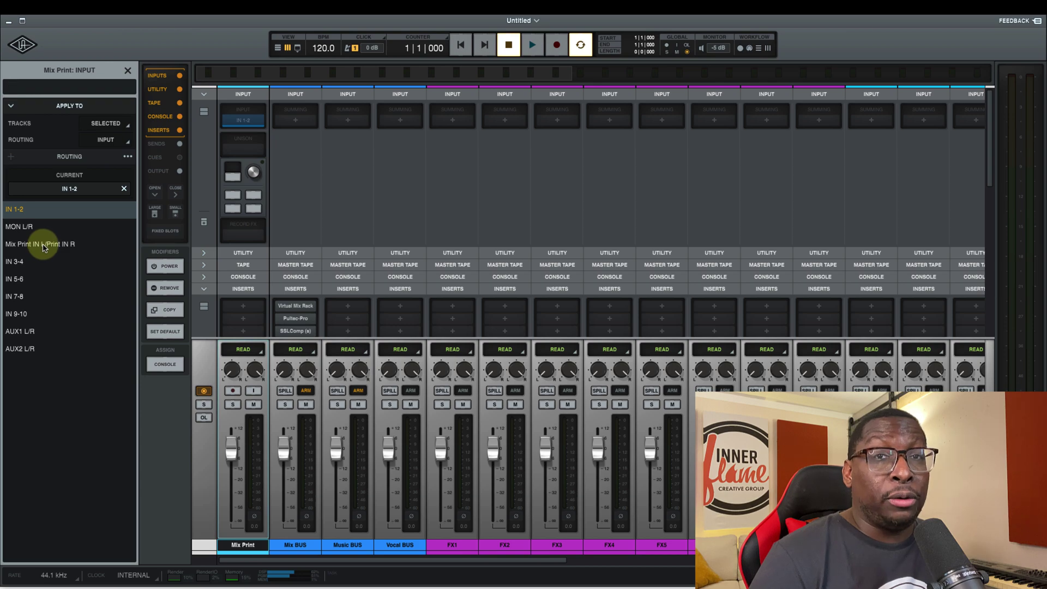
left_click(41, 246)
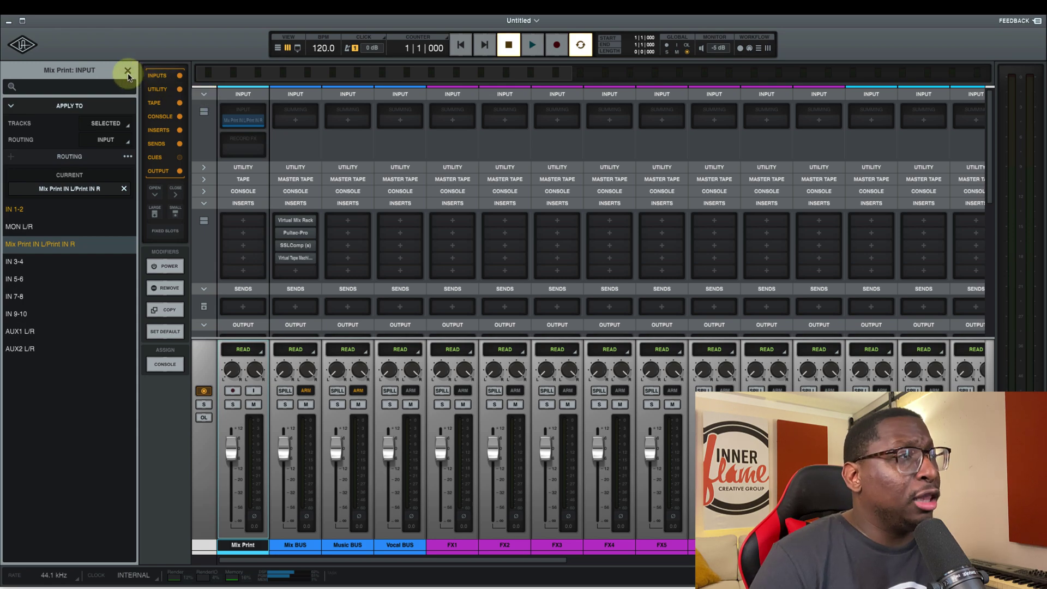
left_click(202, 95)
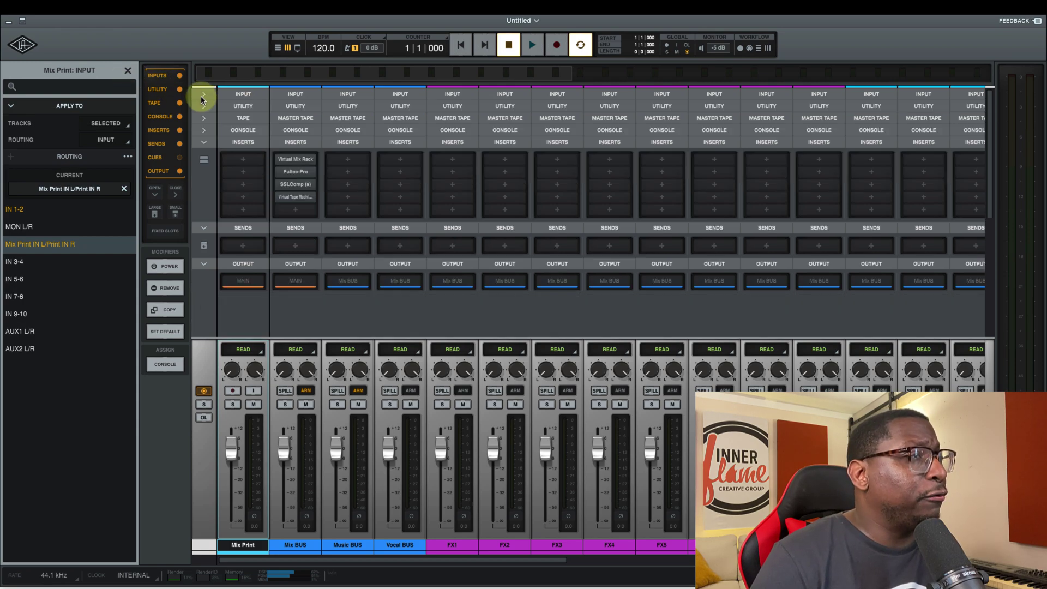
left_click(127, 71)
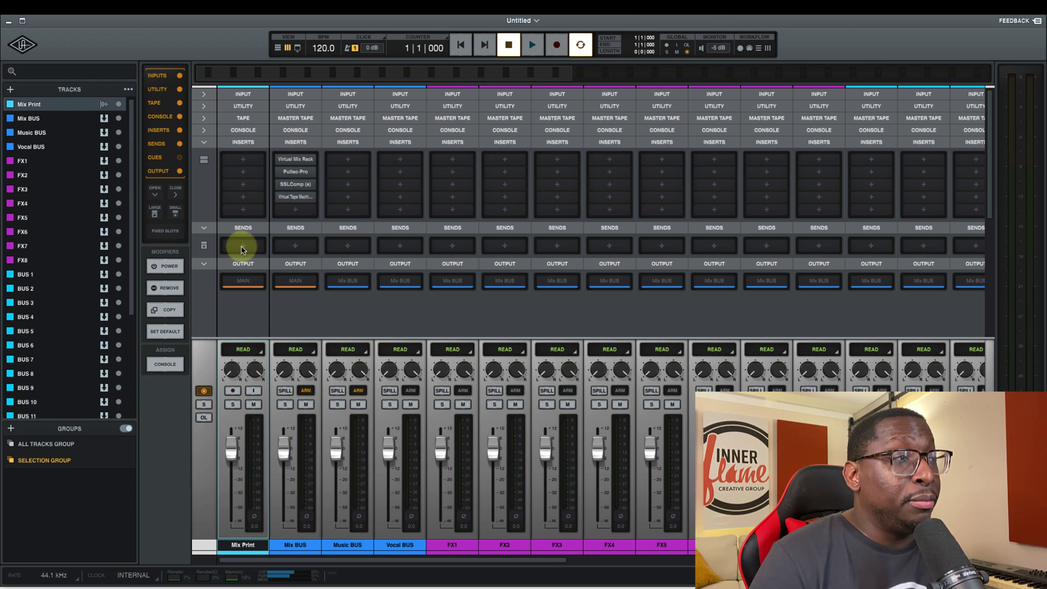
- Add a send on Mix BUS to MixPrint OUT L and raise the send's level
left_click(296, 246)
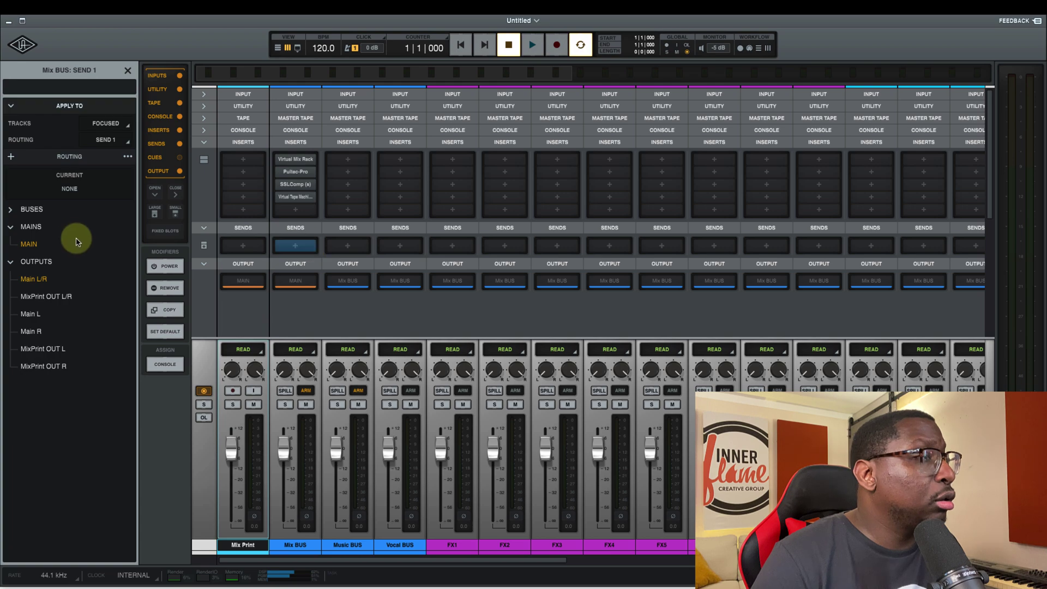
left_click(59, 353)
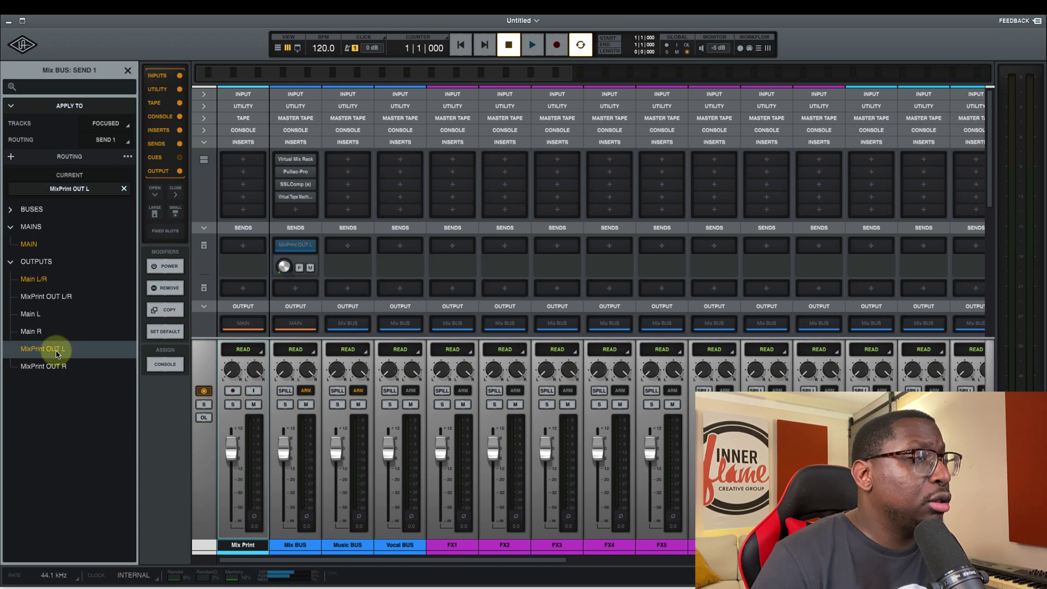
left_click(128, 70)
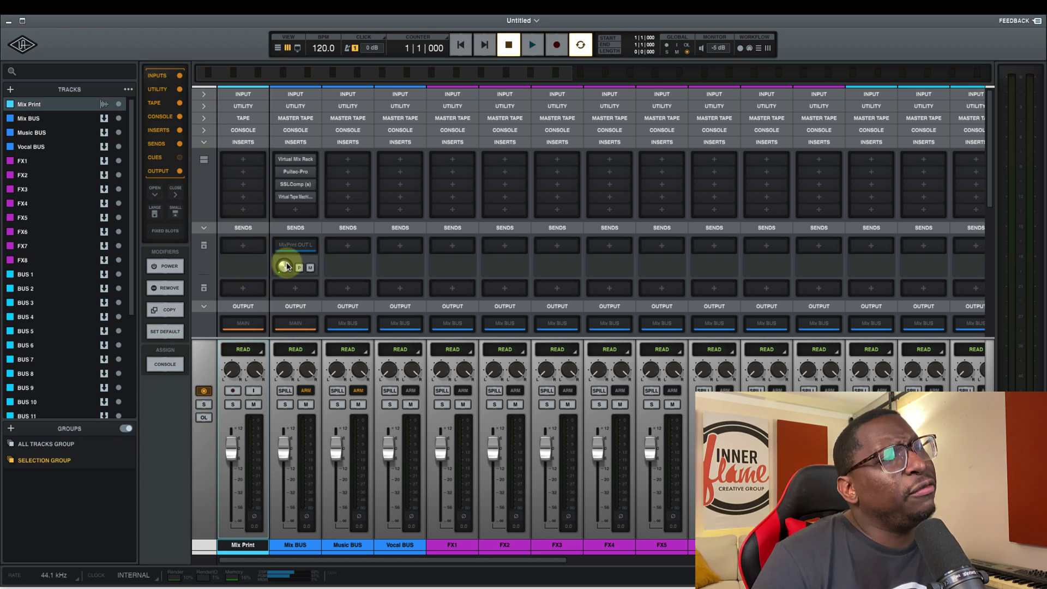
mouse_move(277, 267)
left_mouse_down()
mouse_move(276, 278)
mouse_move(279, 265)
left_mouse_up()
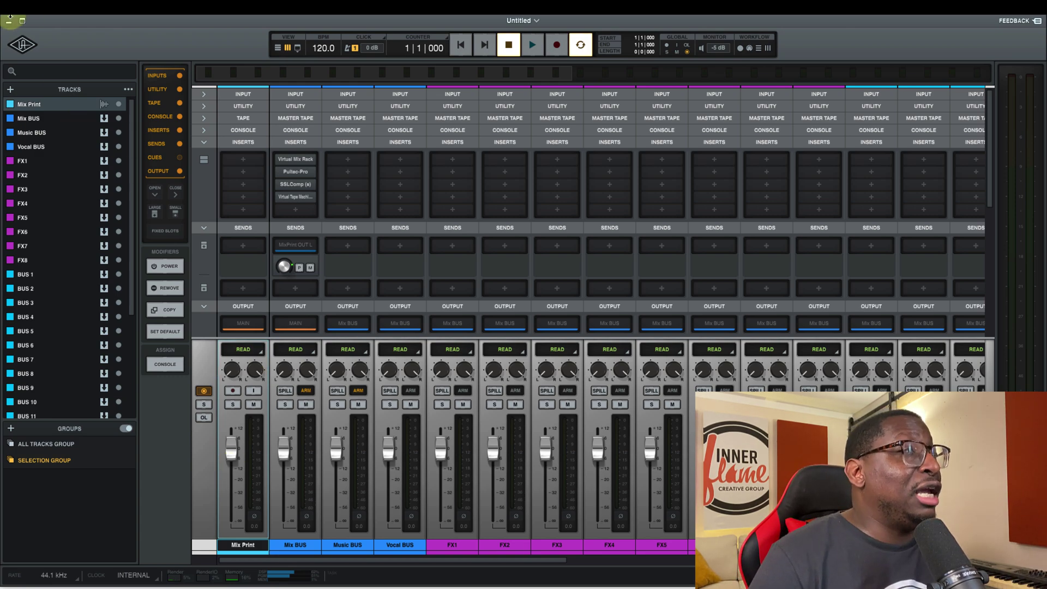
- Examine the Save As Template dialog and its list of user templates, and cancel without saving
left_click(67, 10)
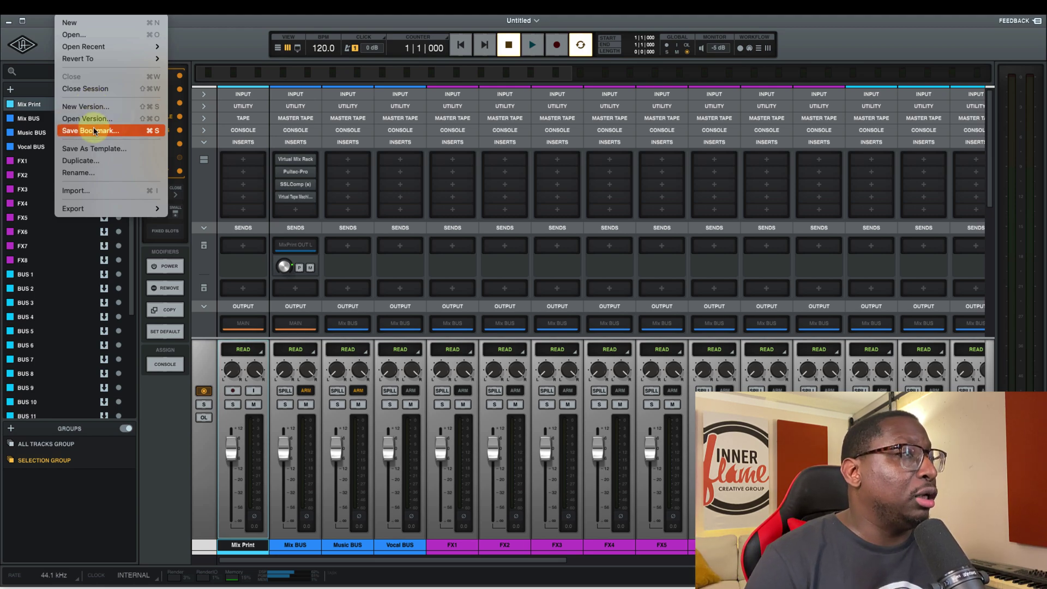
left_click(90, 149)
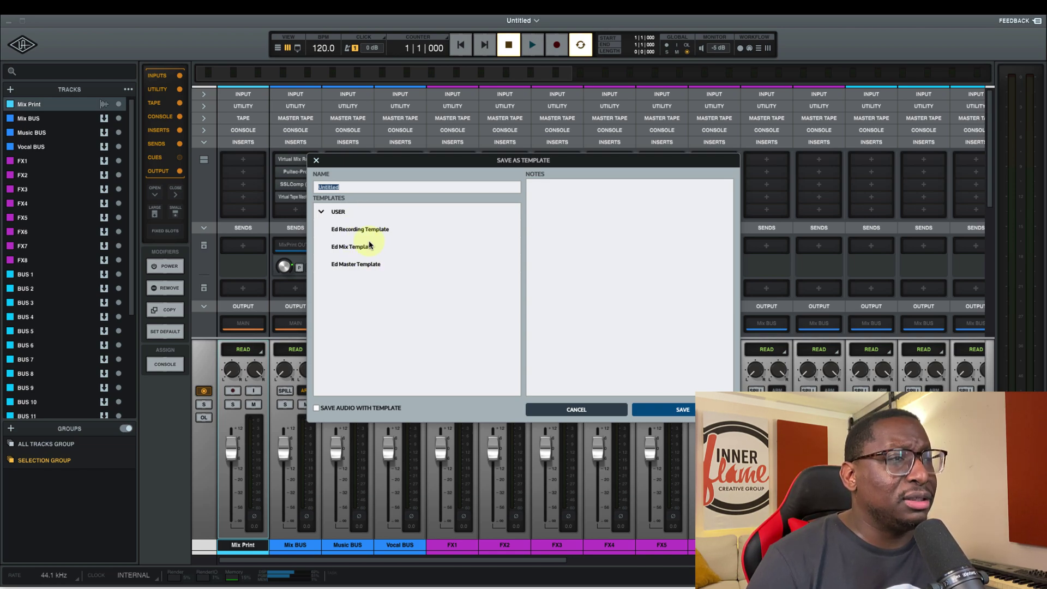
left_click(606, 409)
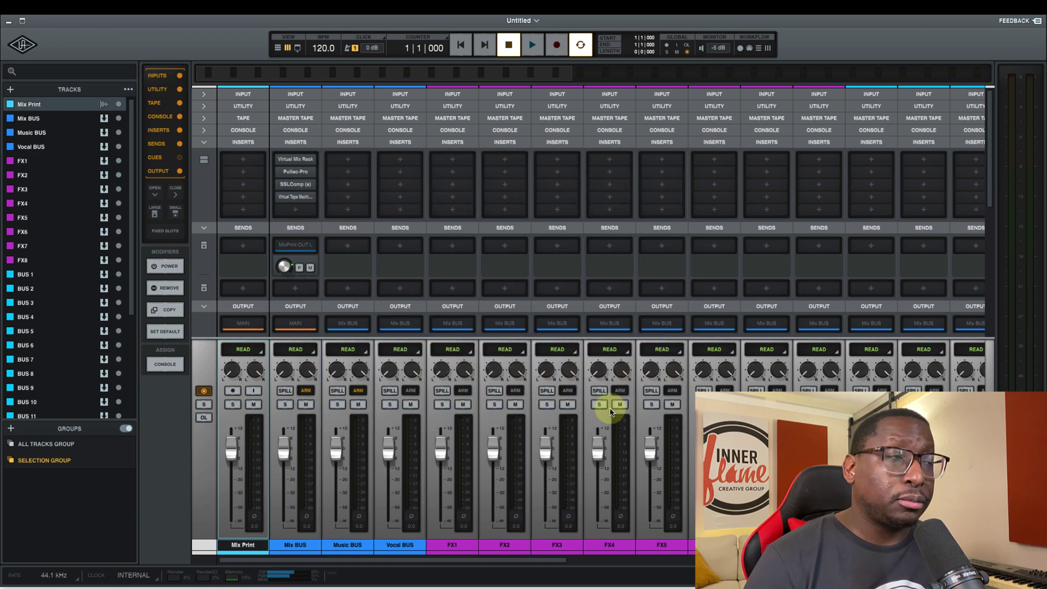